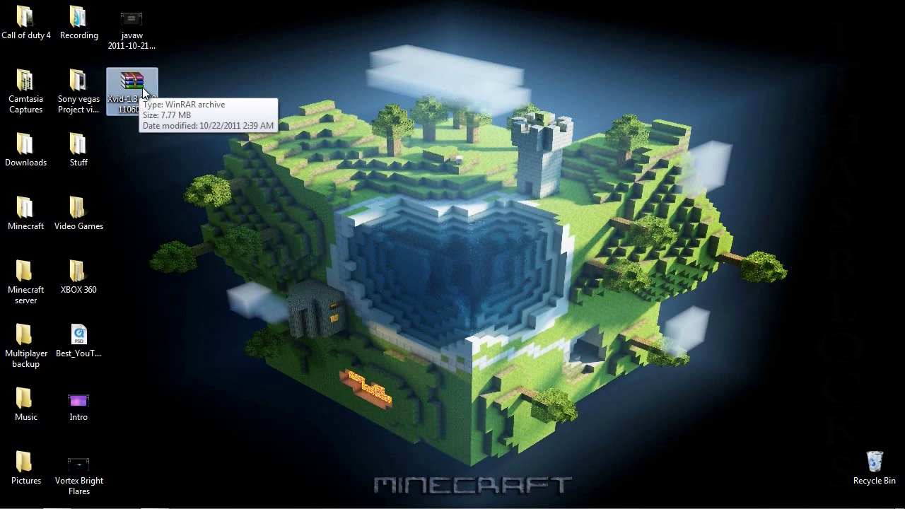
Step: Inspect the javaw gameplay video and Xvid archive icons, then restore the Firefox MediaFire window
left_click(142, 45)
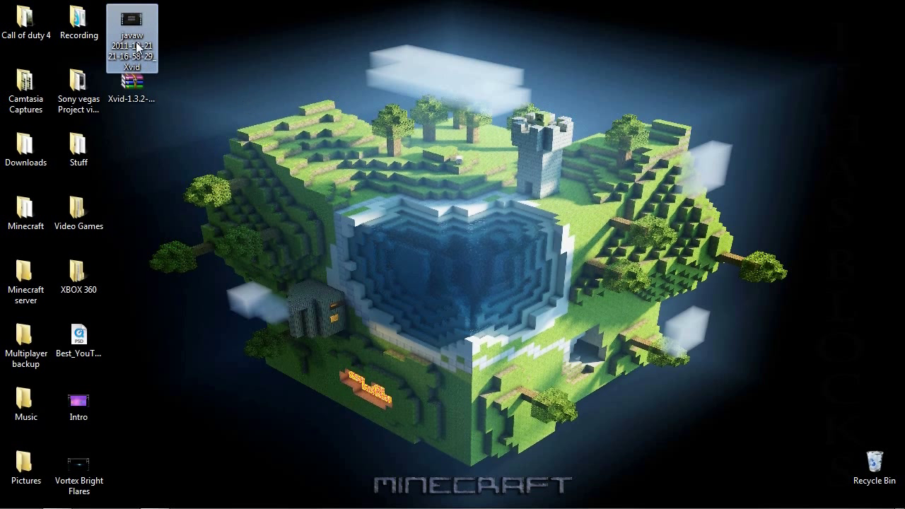
left_click(102, 90)
left_click(133, 84)
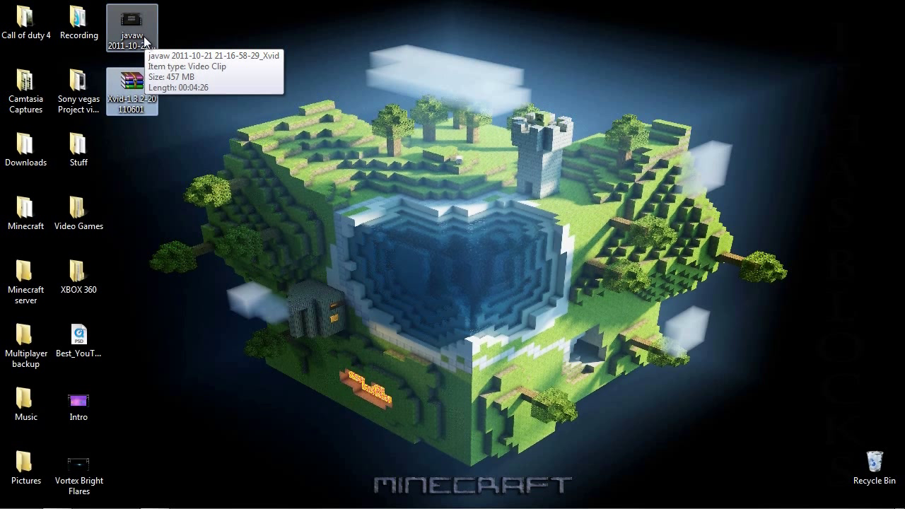
left_click(140, 37)
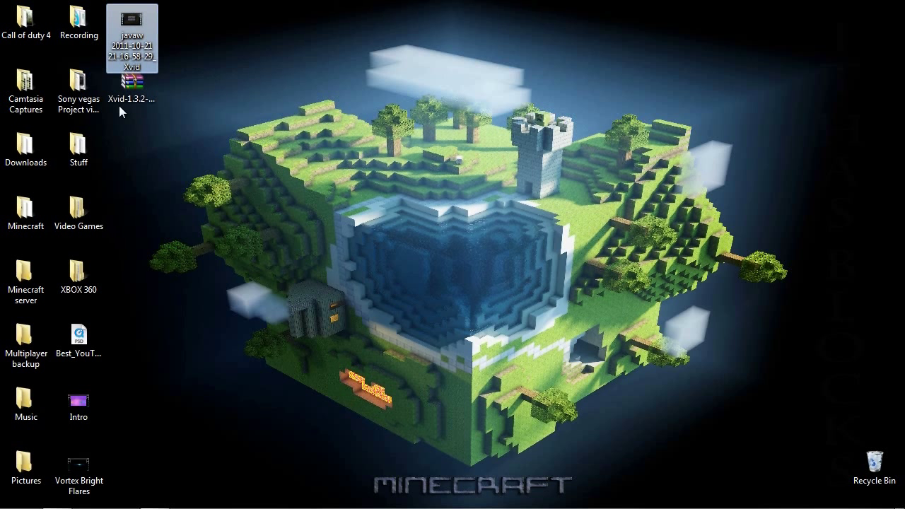
left_click(119, 105)
left_click(200, 137)
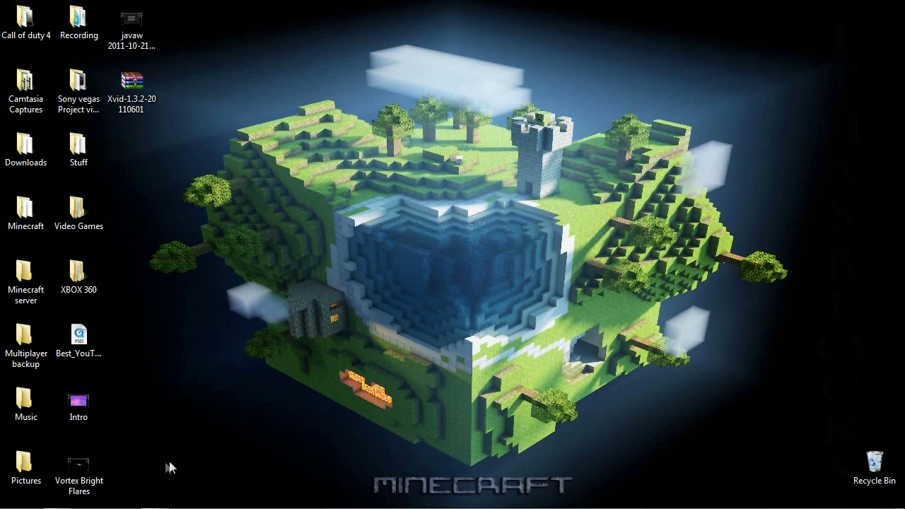
left_click(56, 499)
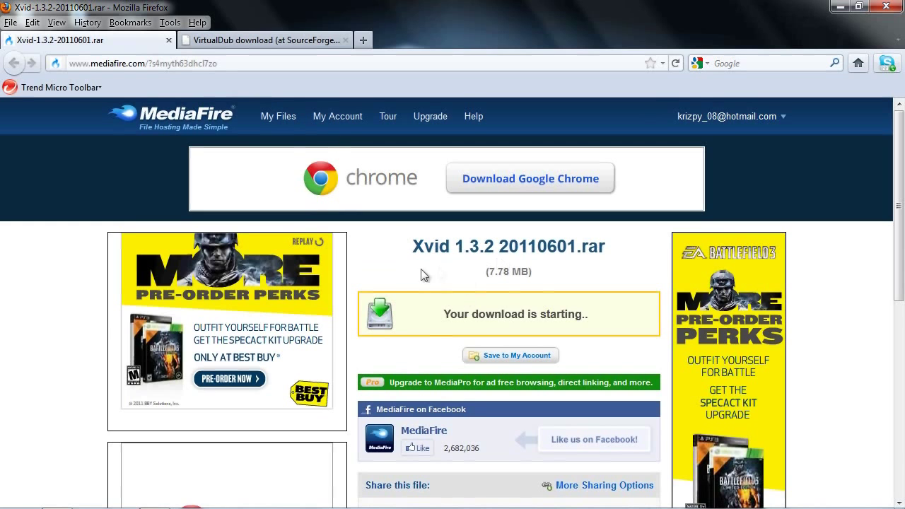
Step: Compare the VirtualDub and Xvid download tabs, then minimize Firefox to reveal the desktop
left_click(262, 43)
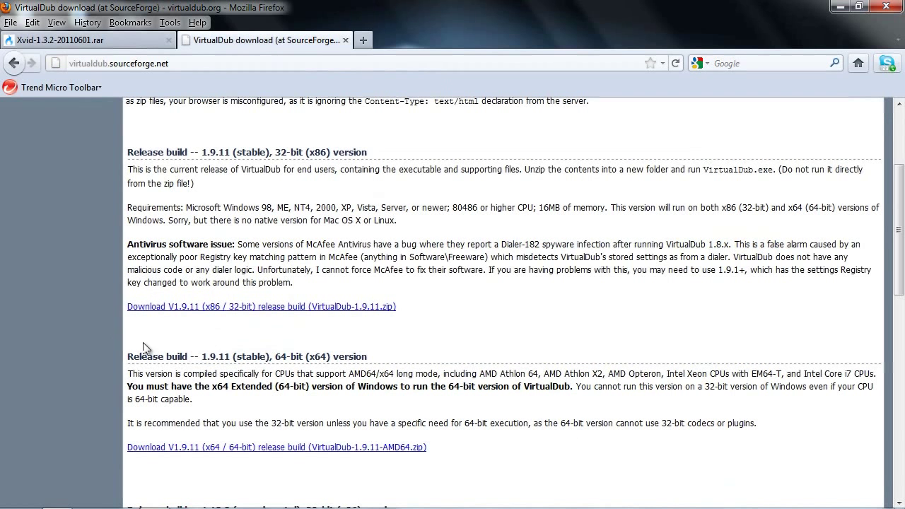
left_click(107, 39)
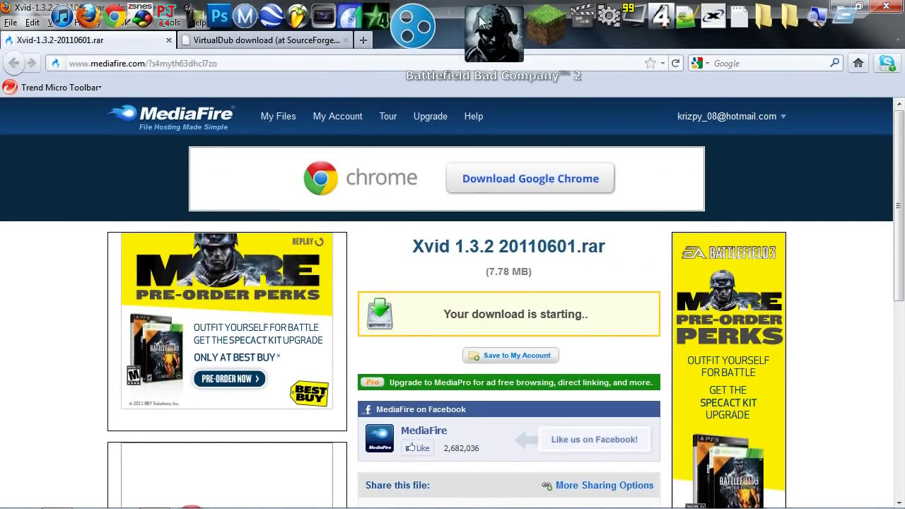
left_click(536, 30)
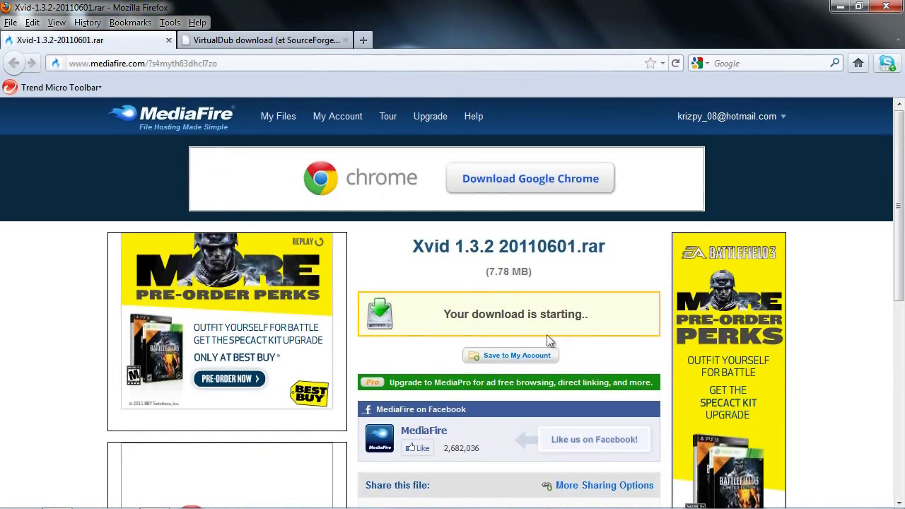
left_click(840, 8)
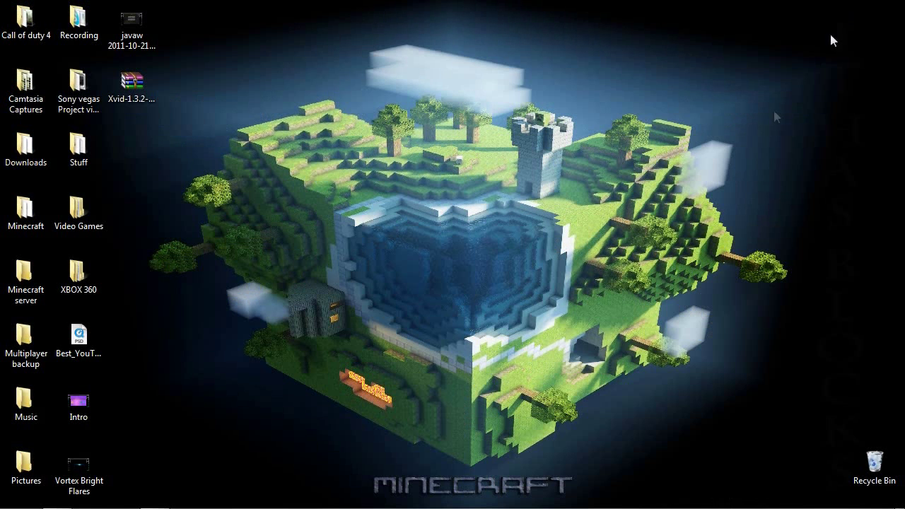
Step: Open Xvid-1.3.2-20110601.rar in WinRAR and run the Xvid-1.3.2-20110601.exe installer inside it
double_click(134, 88)
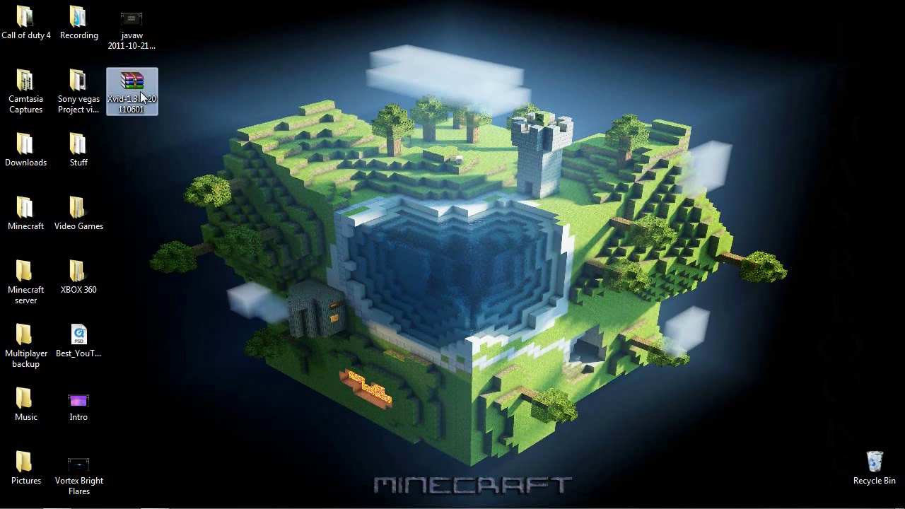
left_click(303, 210)
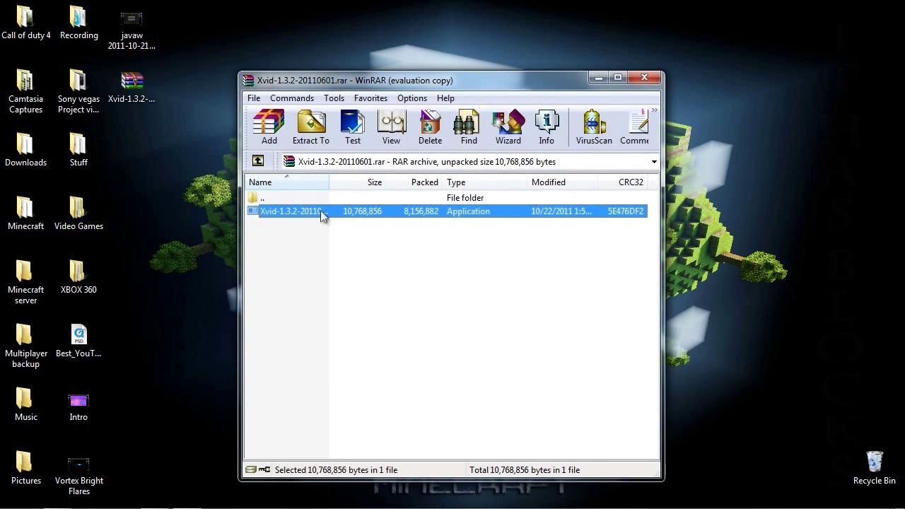
left_click(555, 220)
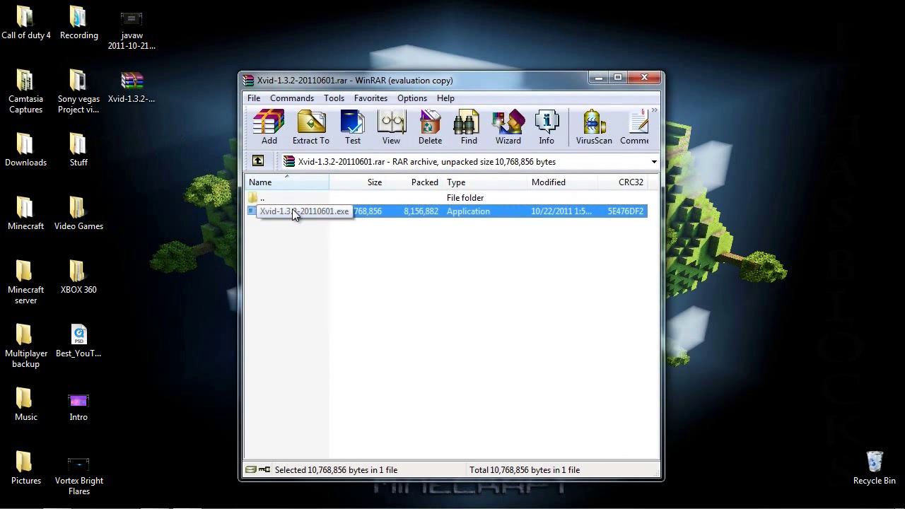
double_click(295, 212)
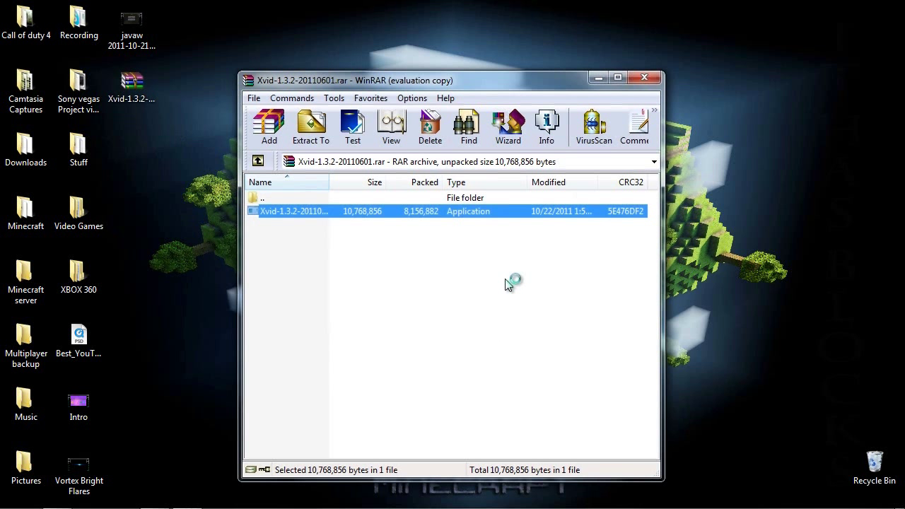
mouse_move(225, 506)
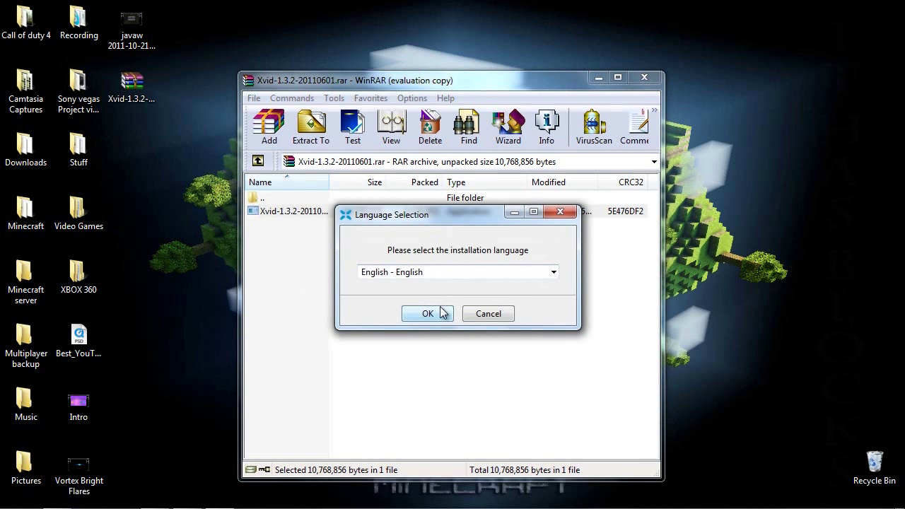
Step: Install Xvid in English with the license accepted, default folder and manual update checks
left_click(428, 314)
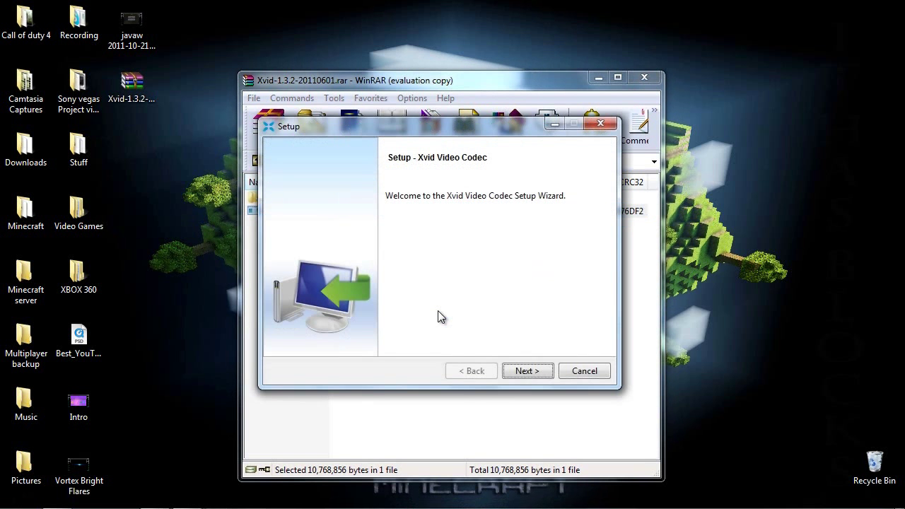
left_click(530, 372)
left_click(388, 324)
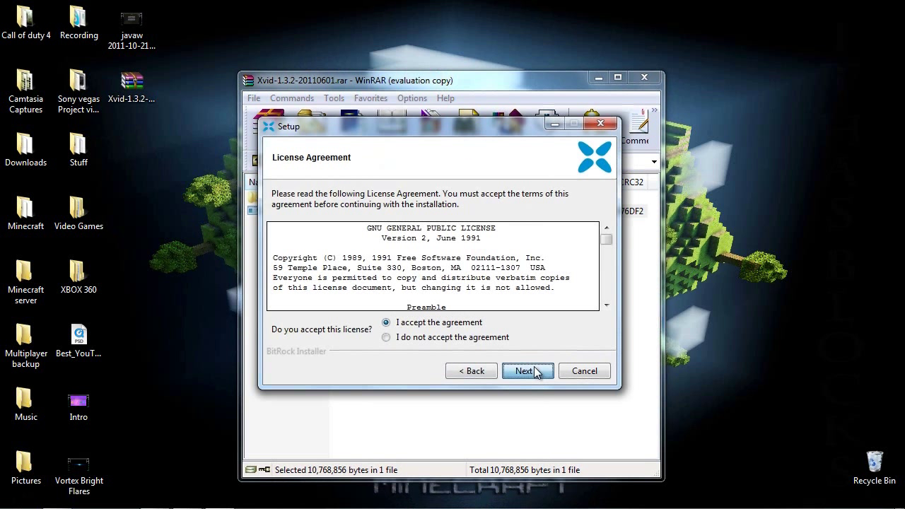
left_click(529, 372)
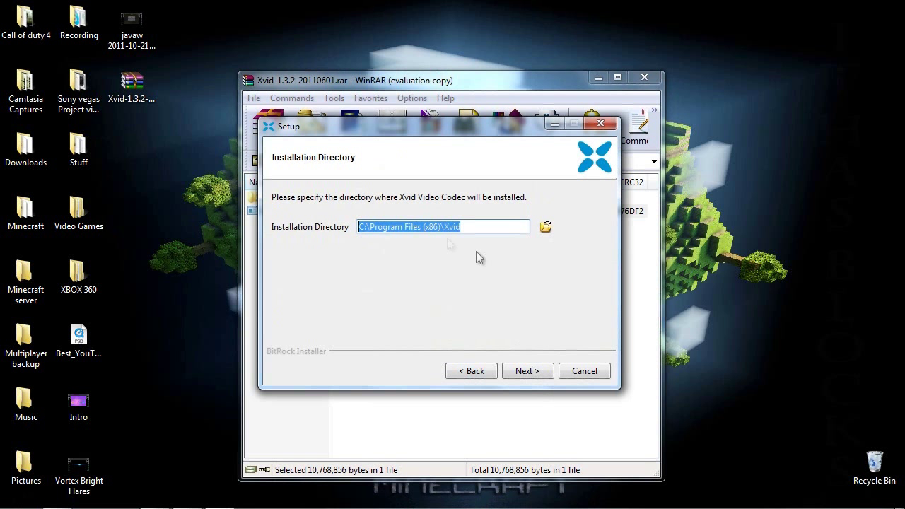
left_click(520, 370)
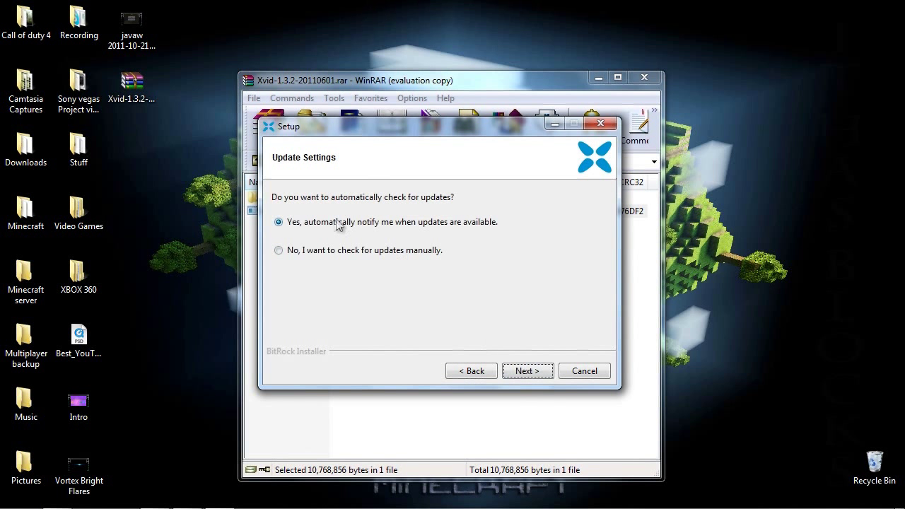
left_click(316, 251)
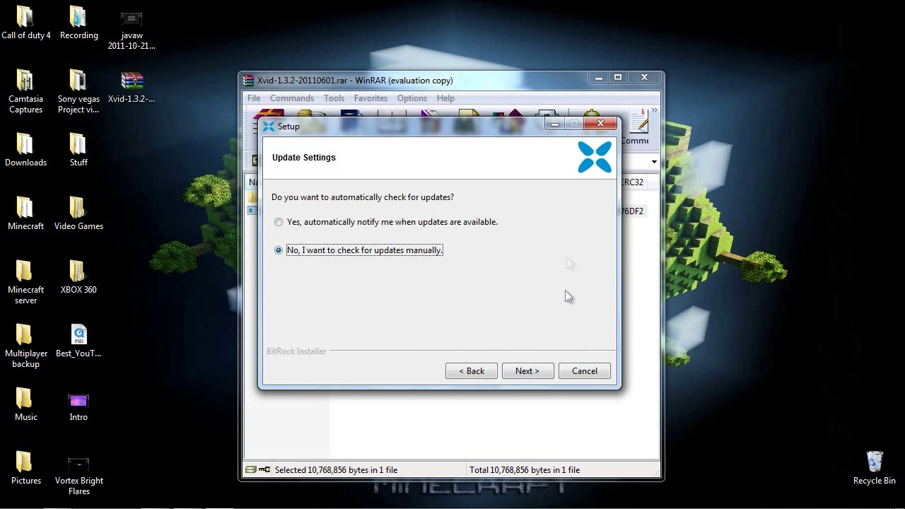
left_click(534, 374)
left_click(534, 373)
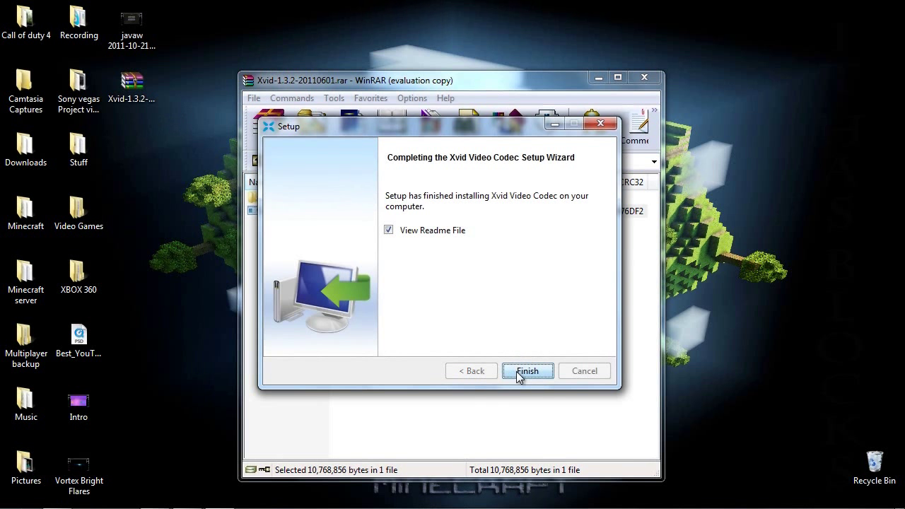
Step: Finish setup, close the Xvid release notes and WinRAR, and return to Firefox
left_click(525, 370)
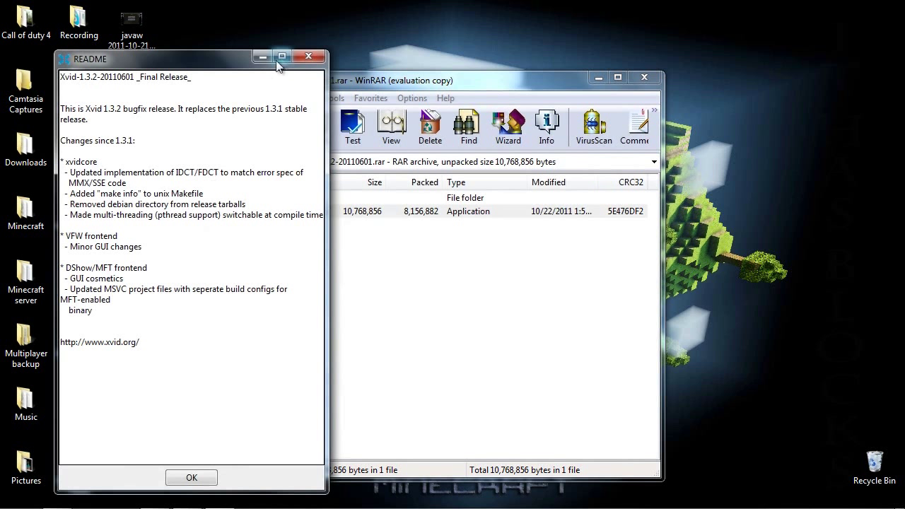
left_click(195, 478)
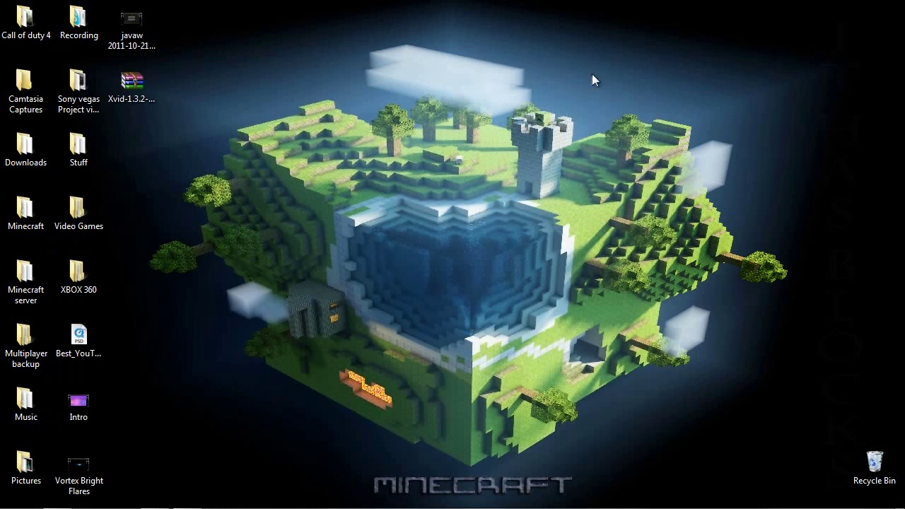
left_click(597, 77)
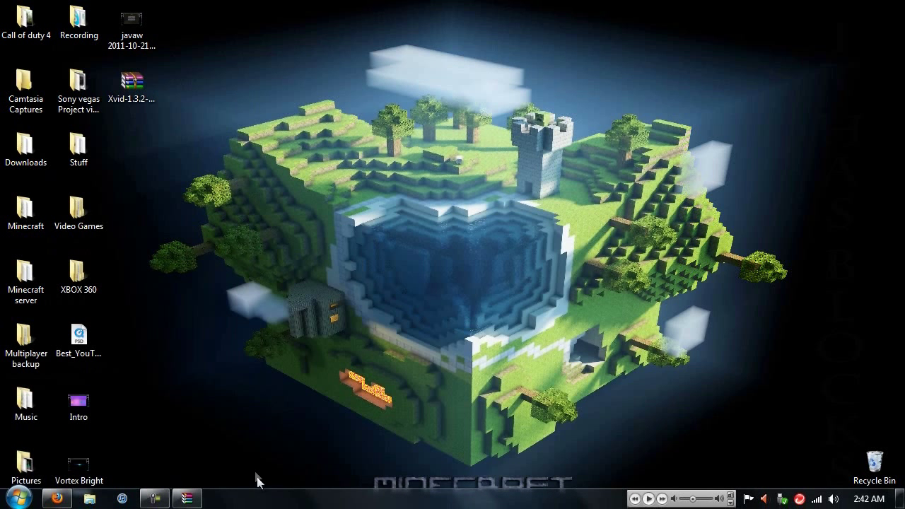
left_click(9, 501)
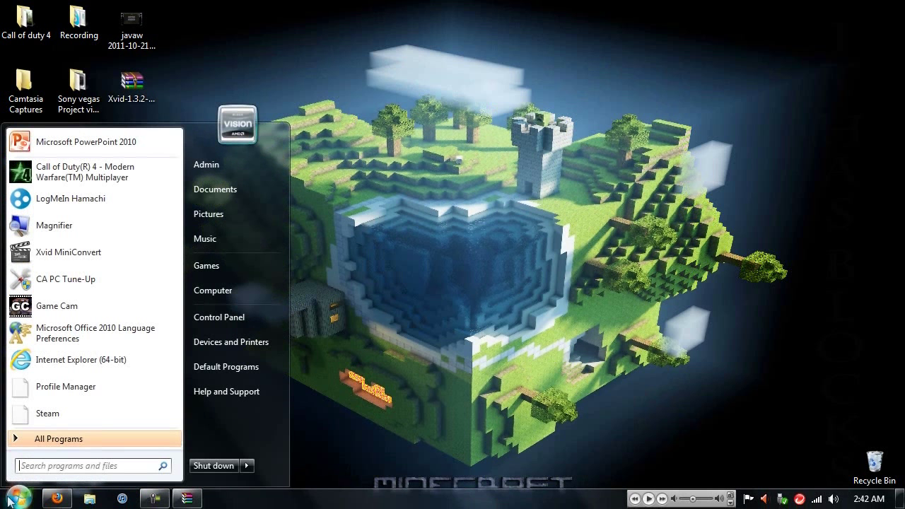
left_click(354, 401)
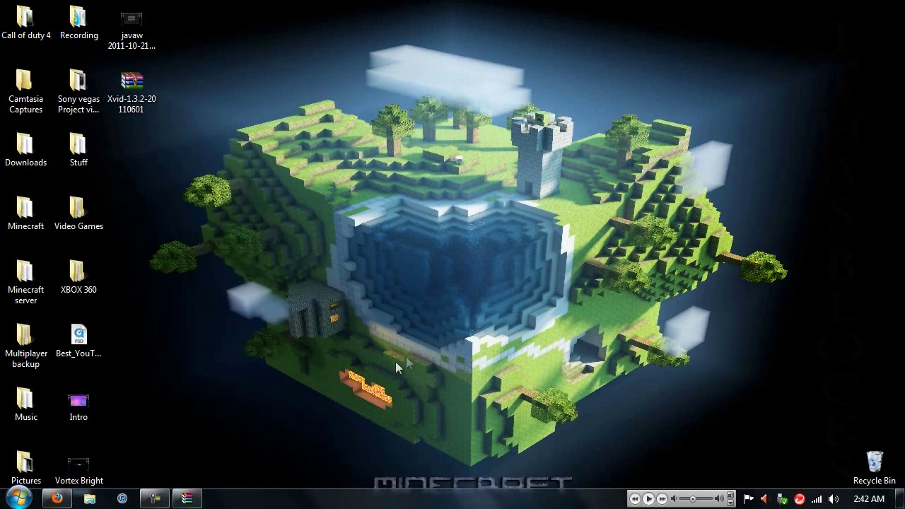
Step: Download VirtualDub-1.9.11-AMD64.zip via the 'Download V1.9.11 (x64 / 64-bit)' SourceForge link
left_click(58, 498)
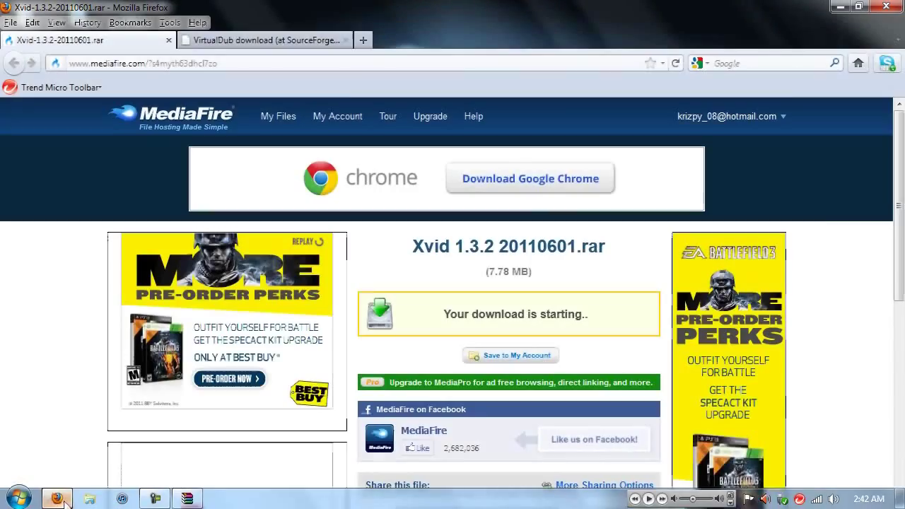
left_click(262, 40)
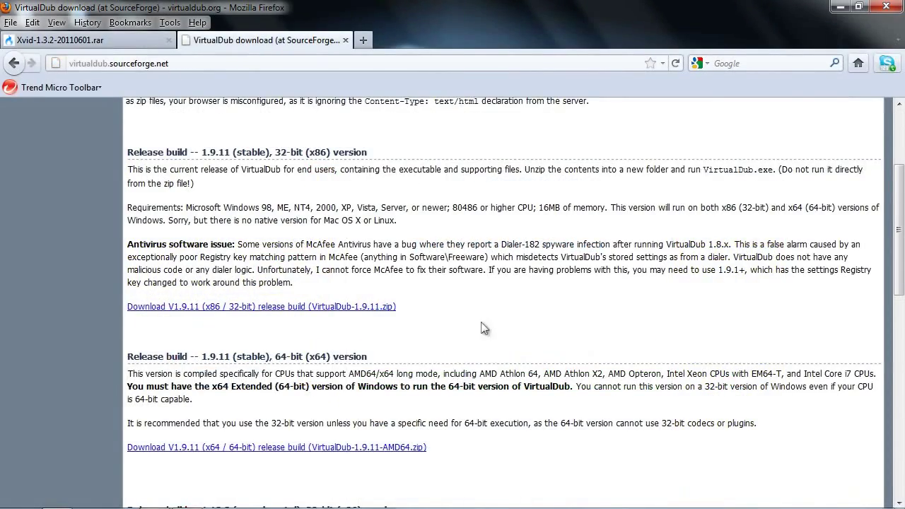
scroll(483, 328, "up", 4)
scroll(475, 327, "down", 4)
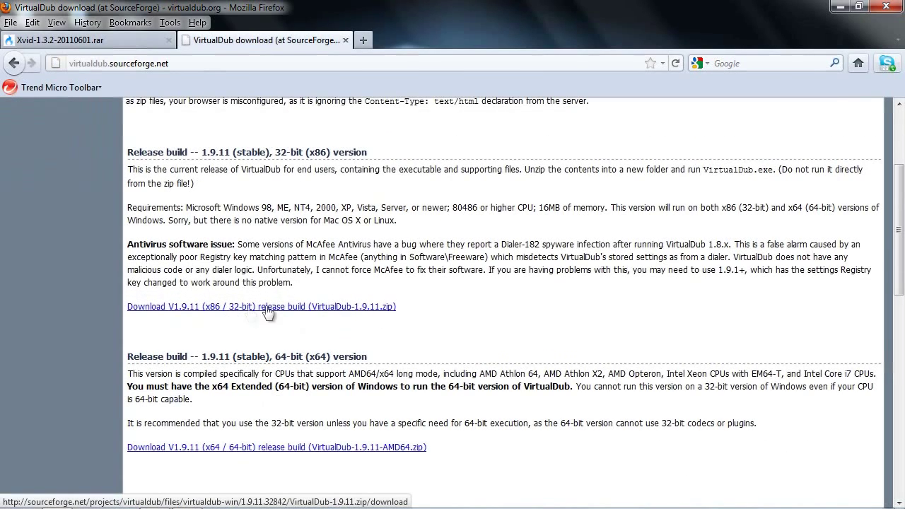
left_click(280, 453)
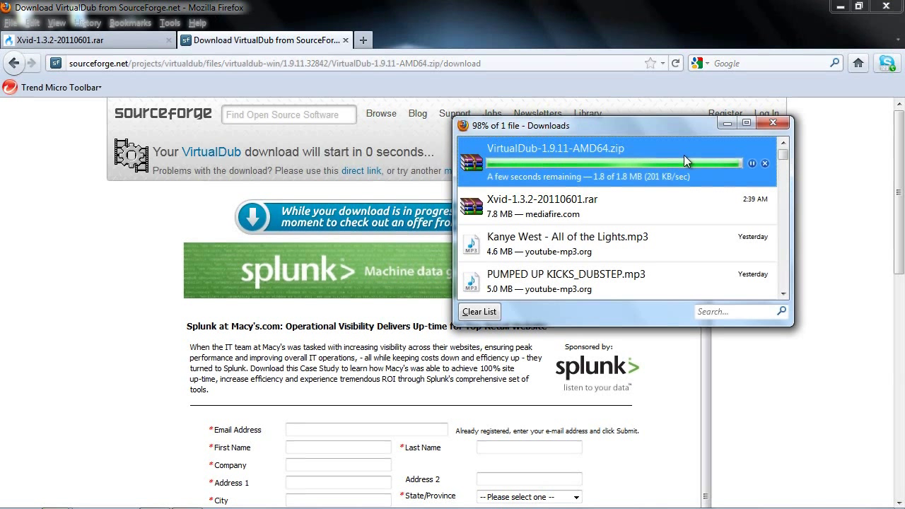
Step: Open VirtualDub-1.9.11-AMD64.zip in WinRAR and run vdub64.exe to show its CLI usage text
double_click(619, 170)
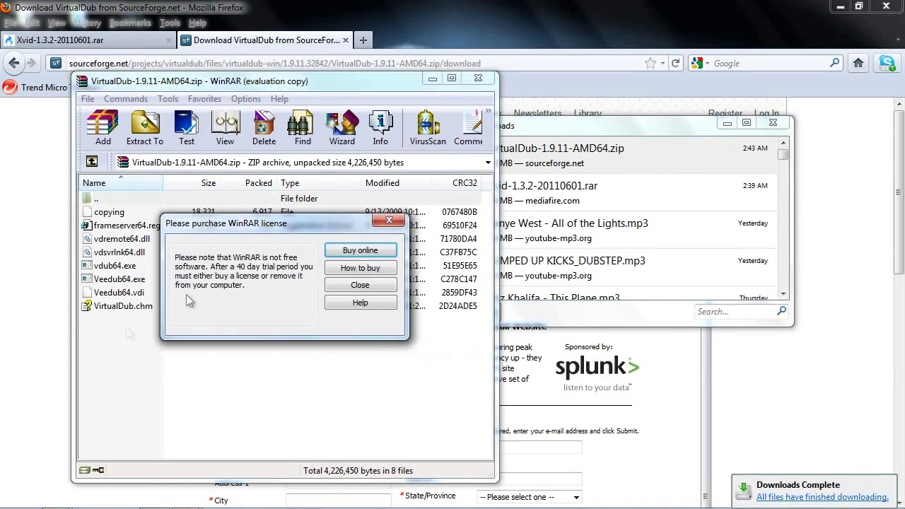
left_click(389, 223)
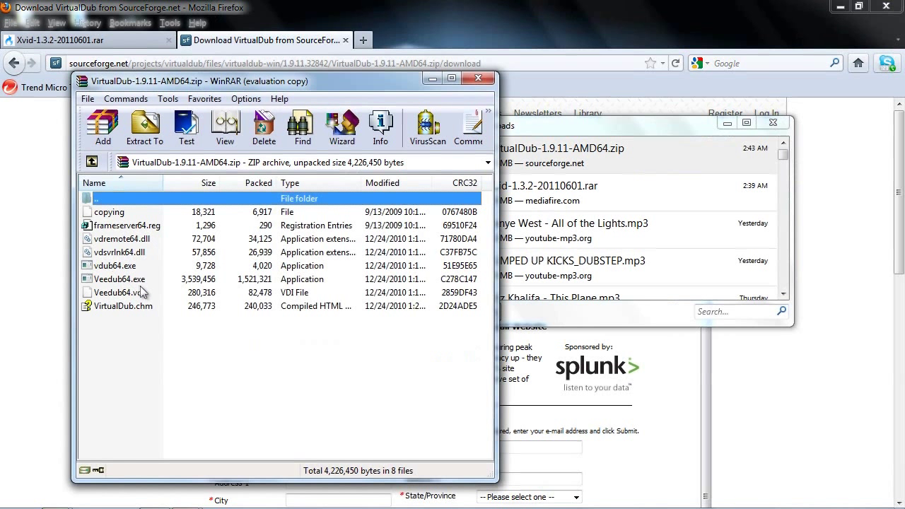
left_click(131, 267)
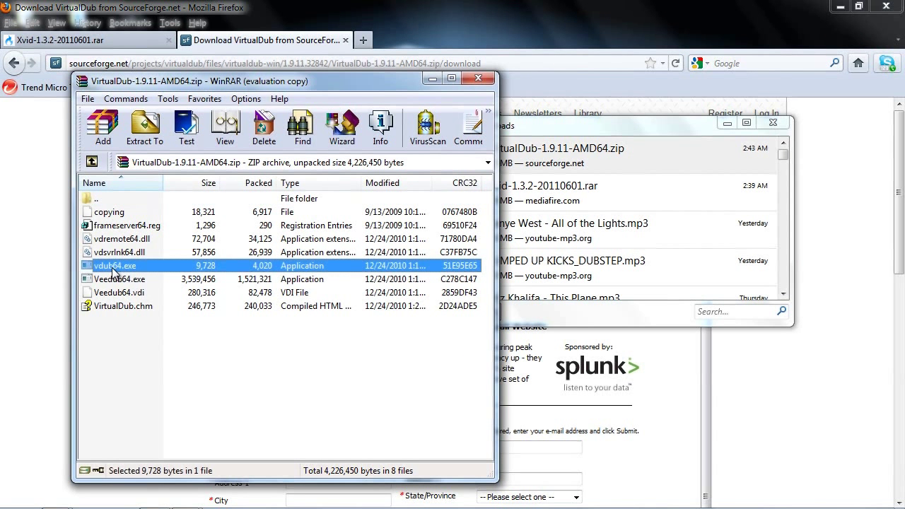
double_click(117, 267)
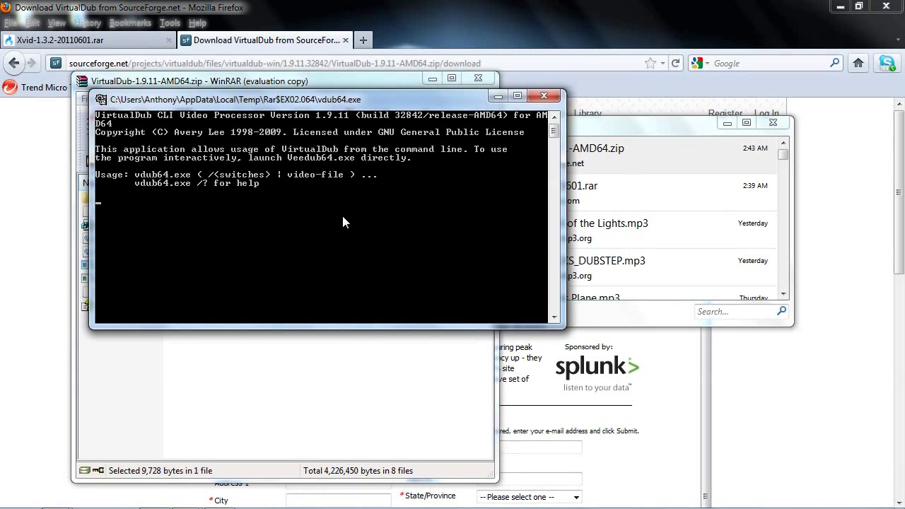
Step: Close the vdub64 console and launch Veedub64.exe, glancing at its File menu
left_click(543, 95)
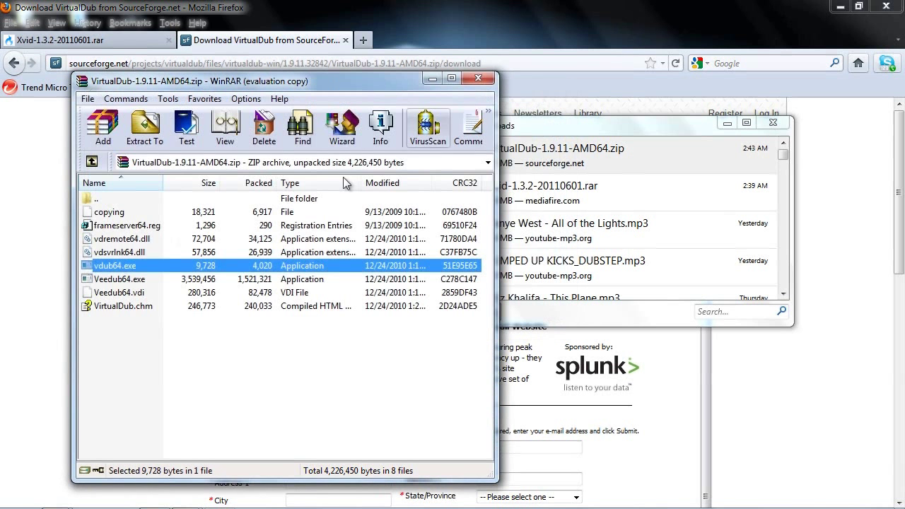
left_click(126, 280)
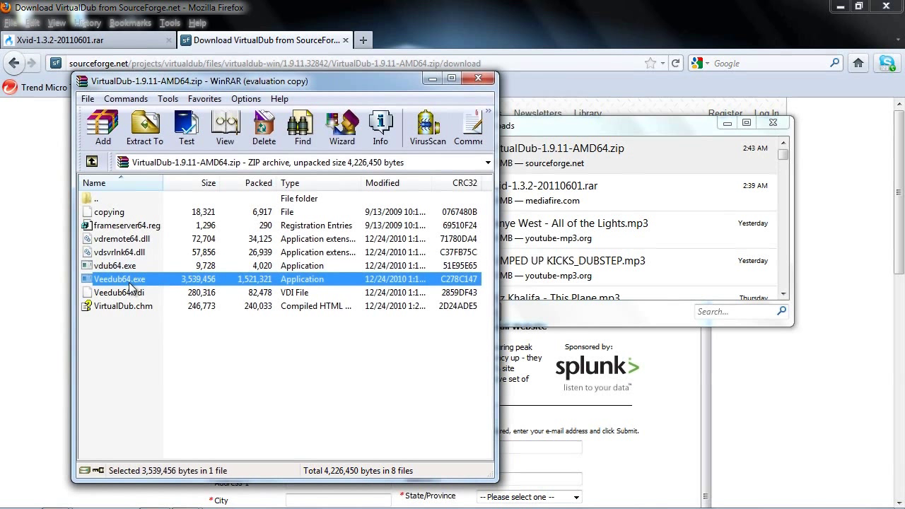
double_click(130, 281)
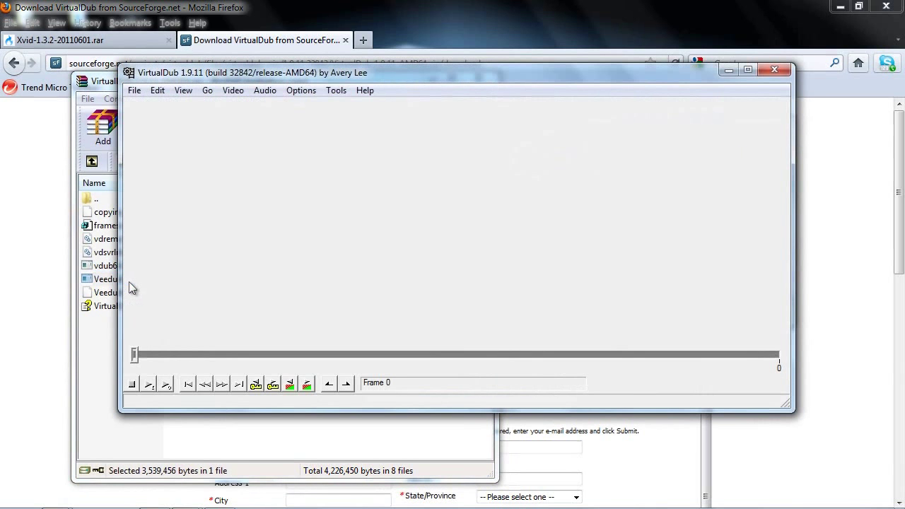
left_click(133, 91)
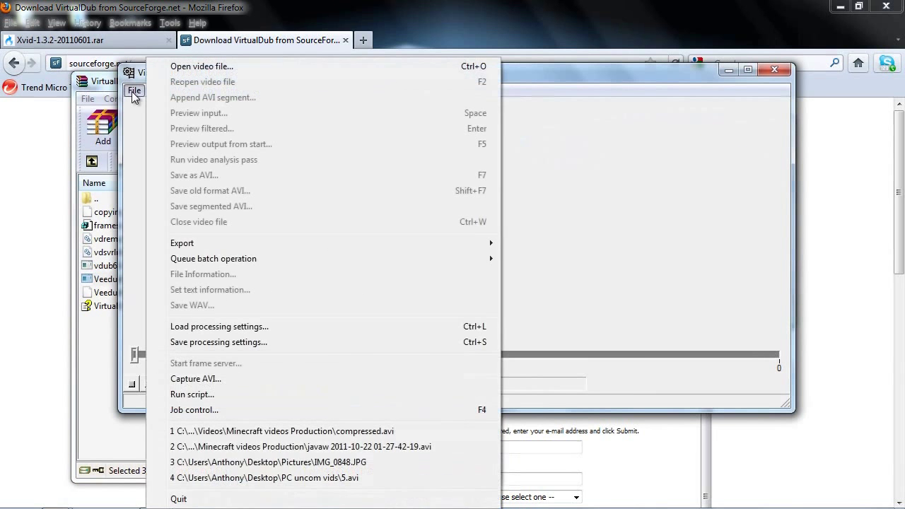
left_click(134, 91)
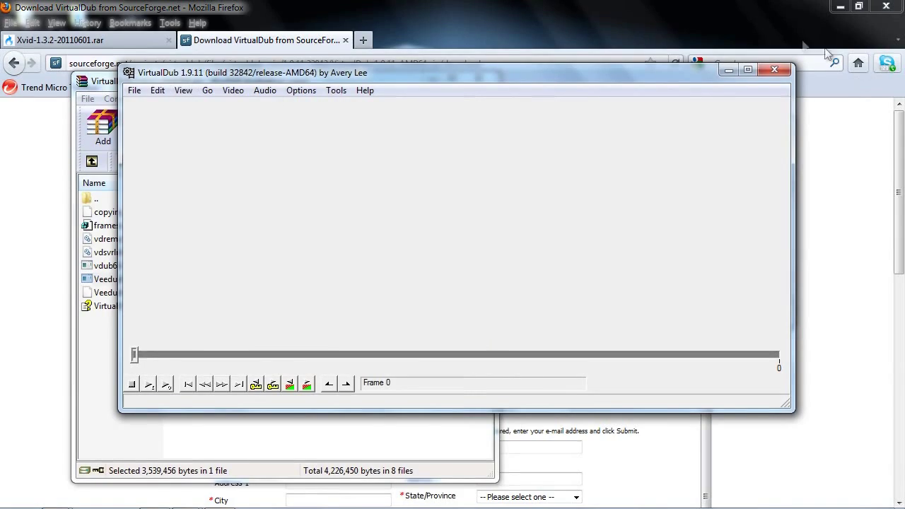
Step: Close VirtualDub, the WinRAR archive window and the Firefox Downloads list
left_click(773, 69)
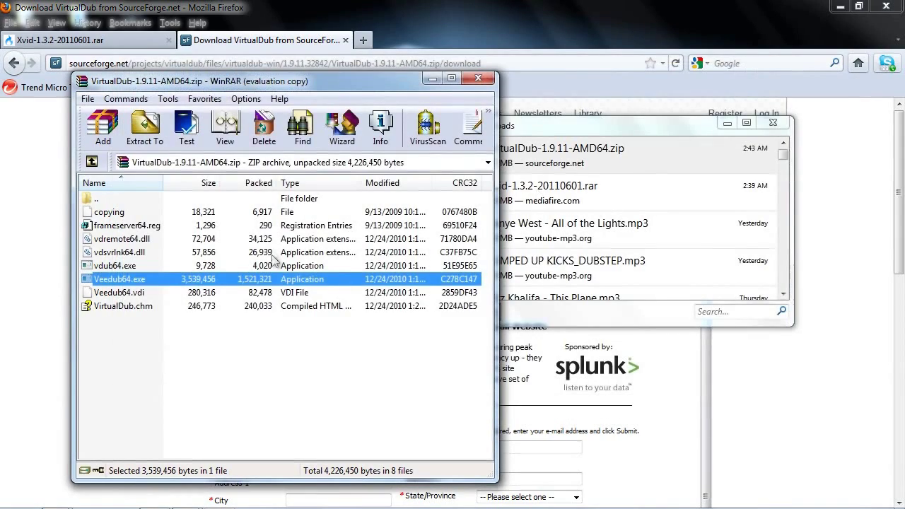
left_click(478, 78)
left_click(773, 122)
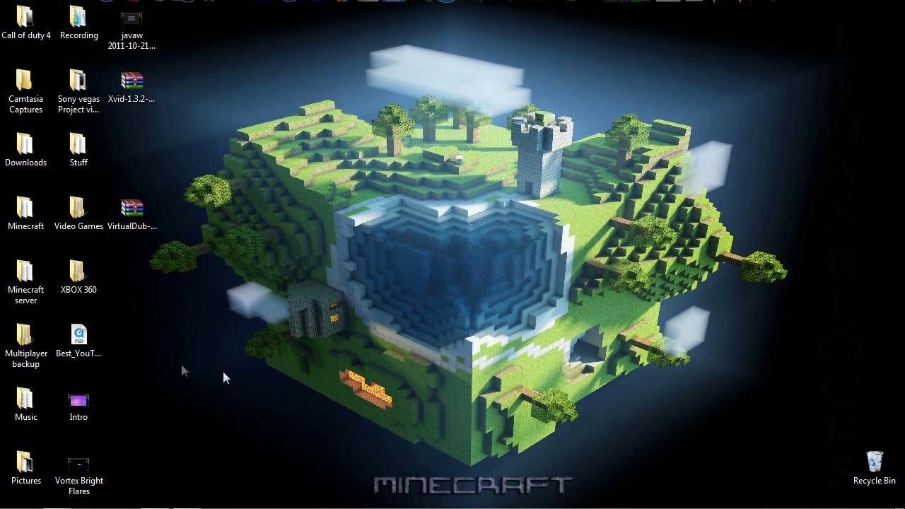
Step: Search the Start menu for 'xvid', run xvid_encraw to view its help, then close it
left_click(19, 498)
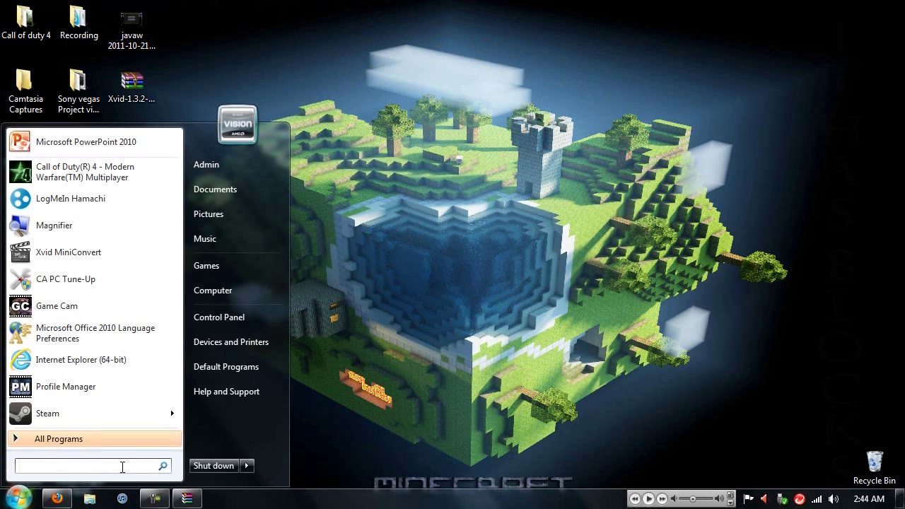
type("xvud")
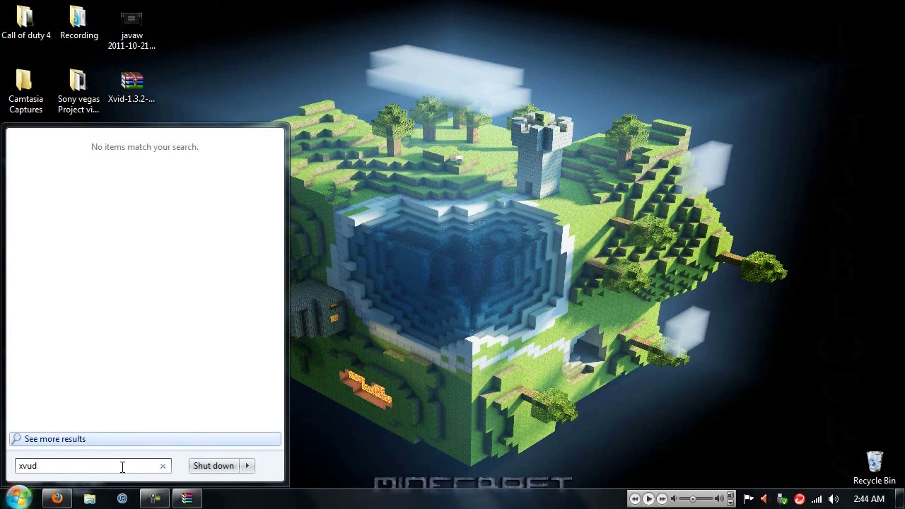
key("BackSpace")
key("BackSpace")
type("id")
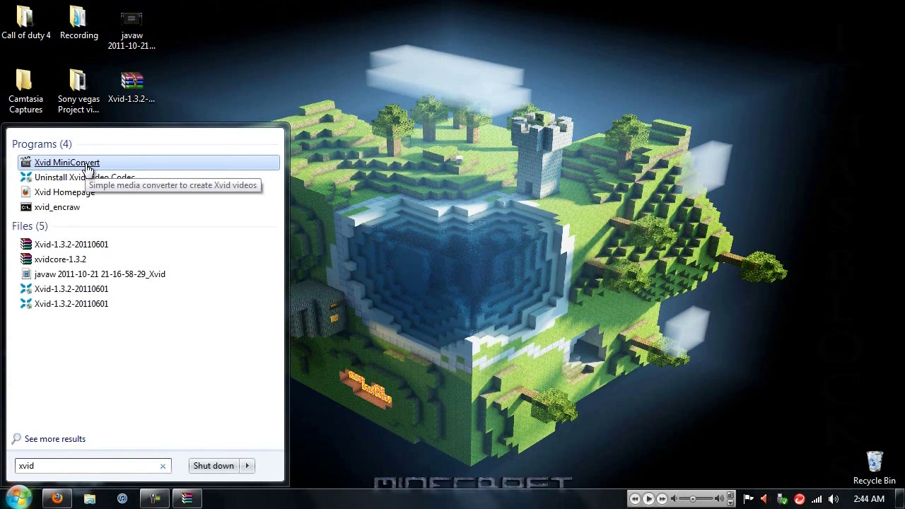
left_click(73, 209)
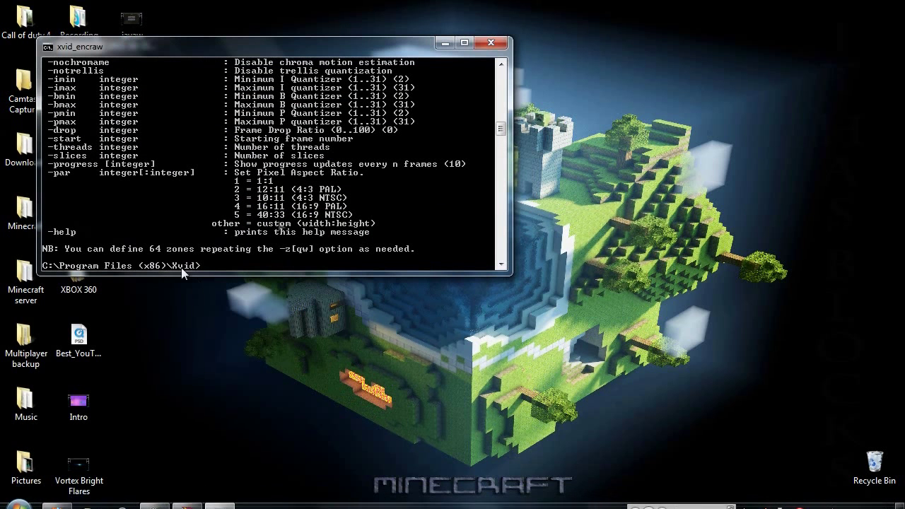
left_click(492, 44)
mouse_move(497, 6)
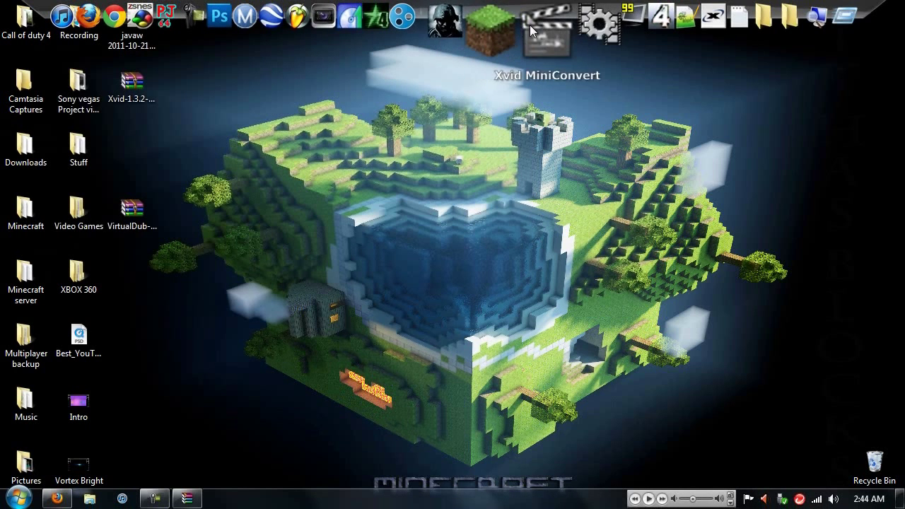
left_click(539, 32)
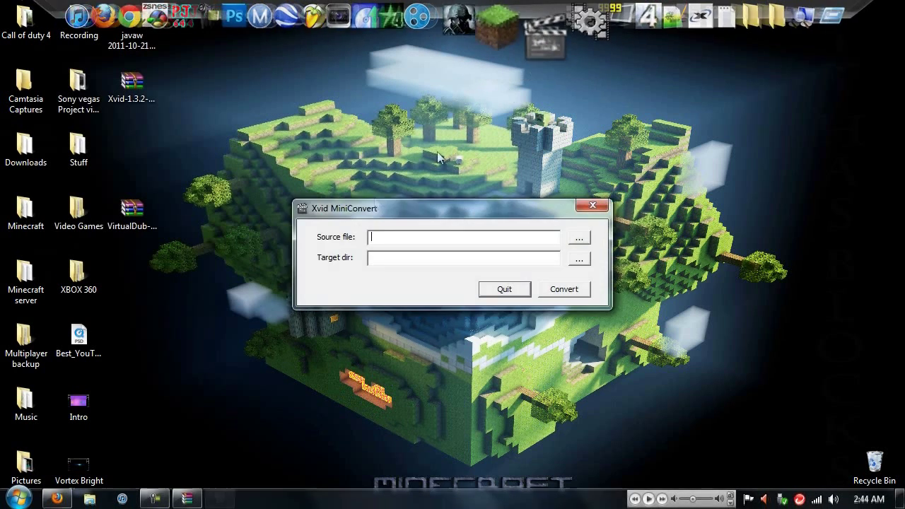
left_click(587, 237)
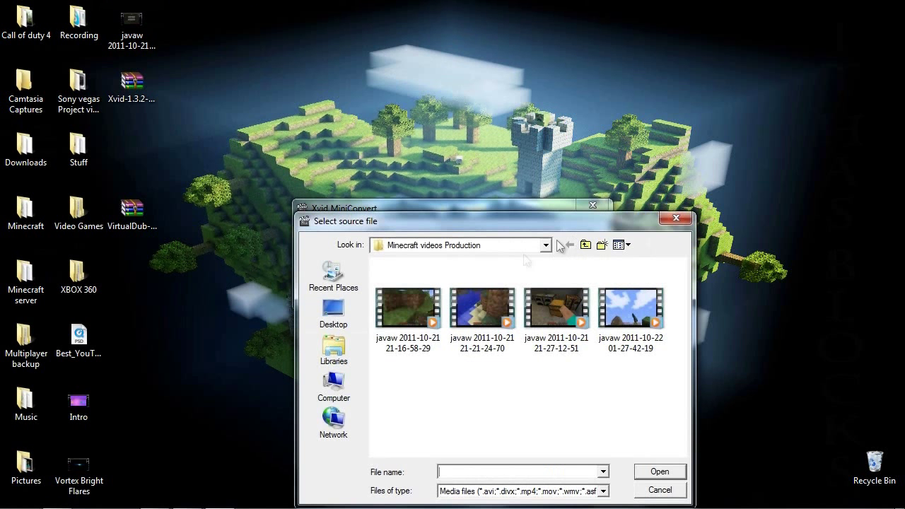
left_click(553, 314)
left_click(622, 310)
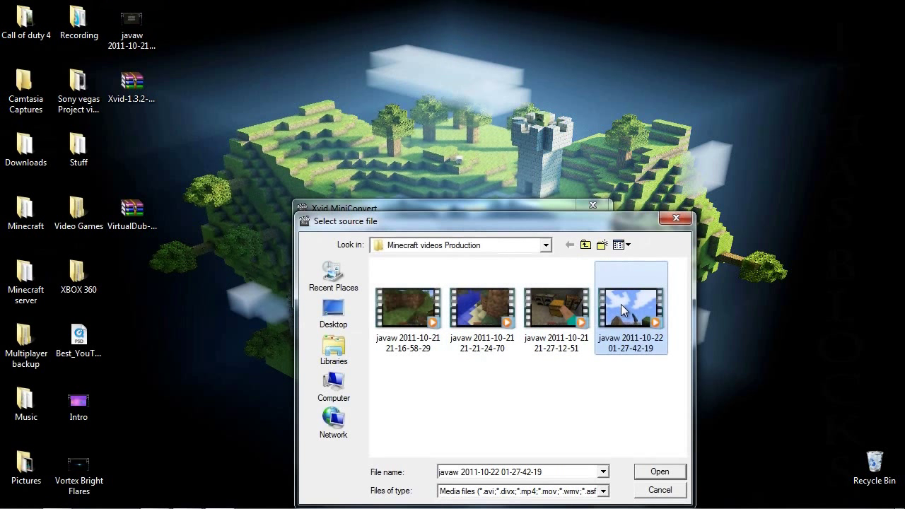
double_click(627, 317)
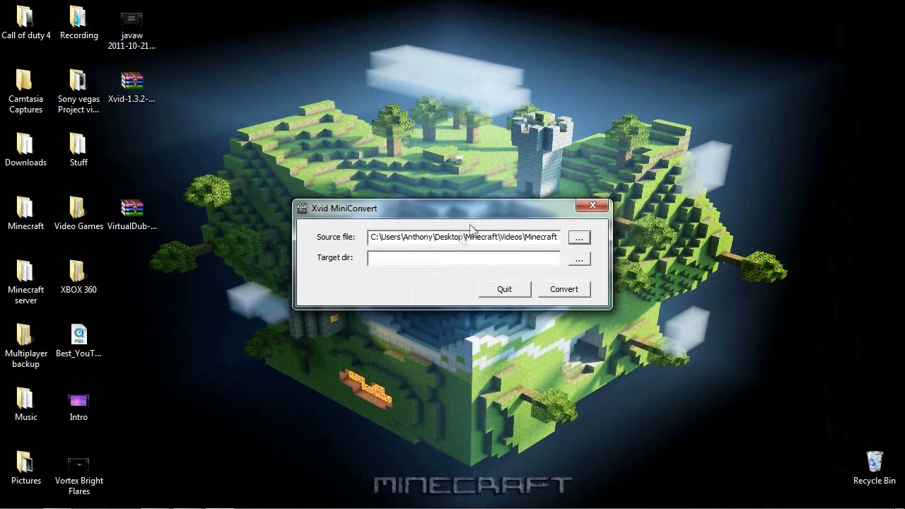
Step: Set Desktop as the target directory, after deleting the old javaw video and tidying desktop icons
left_click(579, 260)
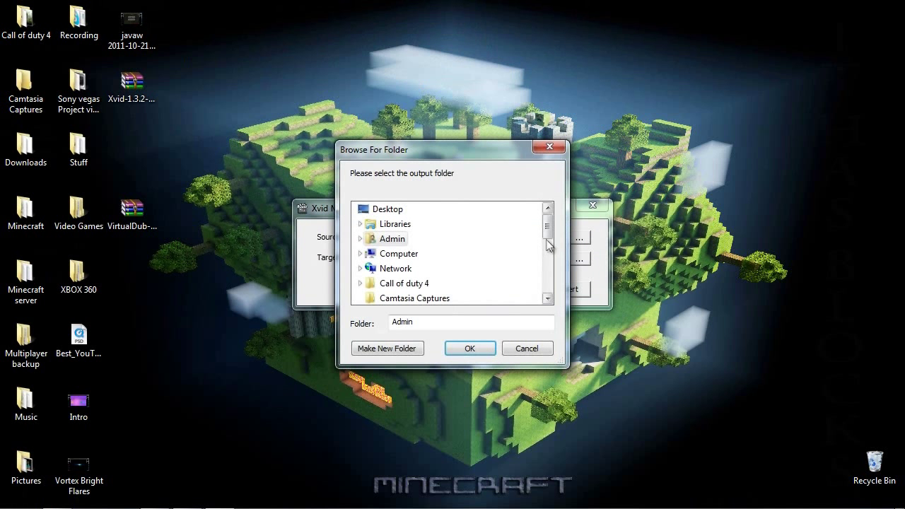
left_click(132, 41)
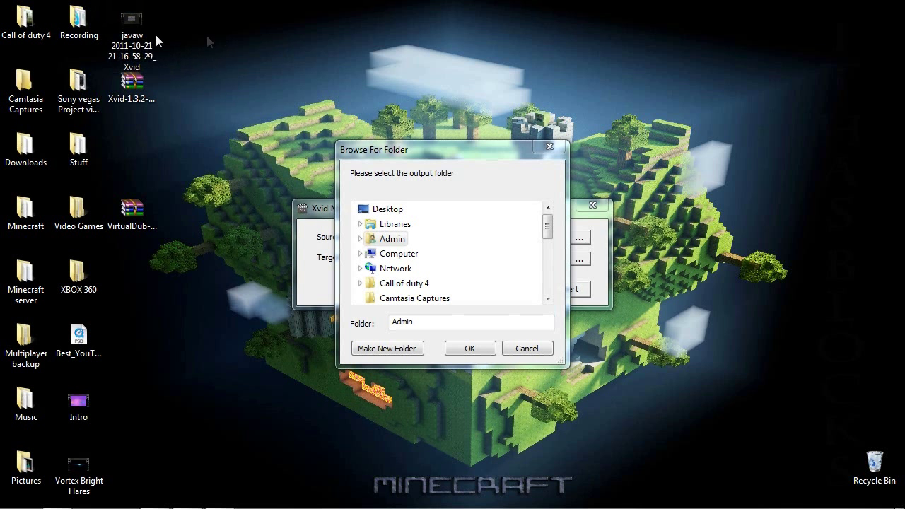
left_click_drag(132, 34, 873, 463)
left_click_drag(160, 273, 132, 81)
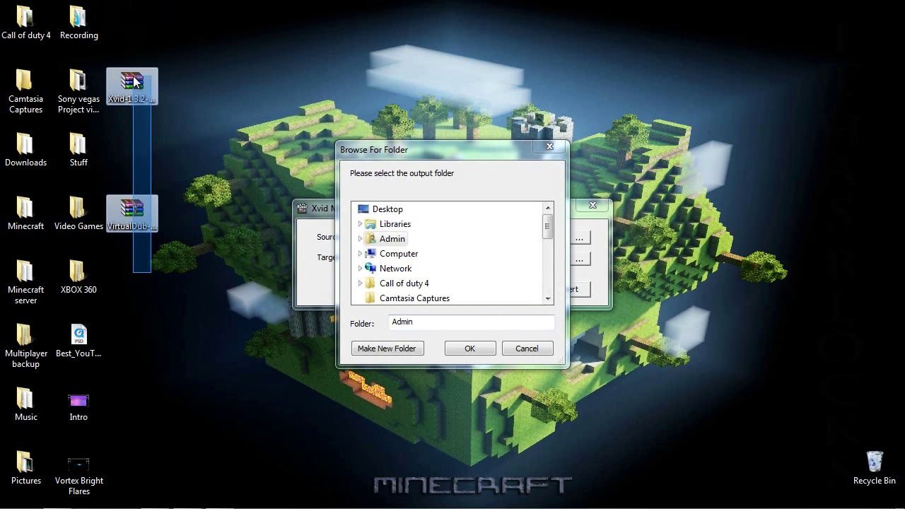
left_click_drag(141, 208, 172, 129)
left_click(172, 128)
left_click_drag(122, 142, 133, 88)
left_click(376, 208)
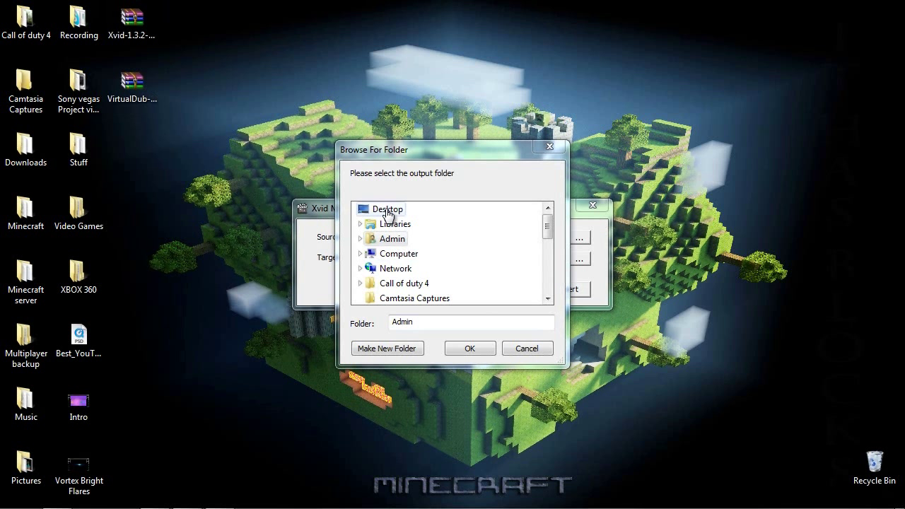
left_click(470, 348)
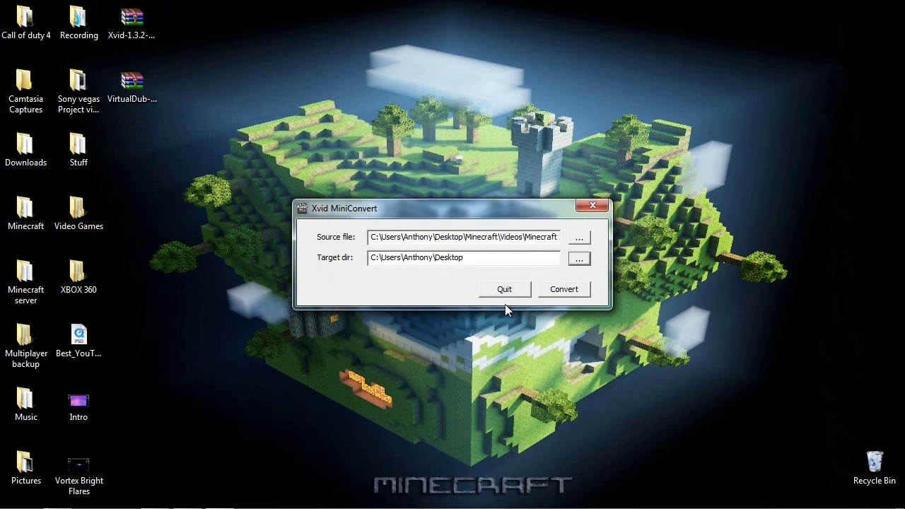
Step: Convert the clip into a 7.04 MB Xvid video on the Desktop and open it for playback
left_click(564, 291)
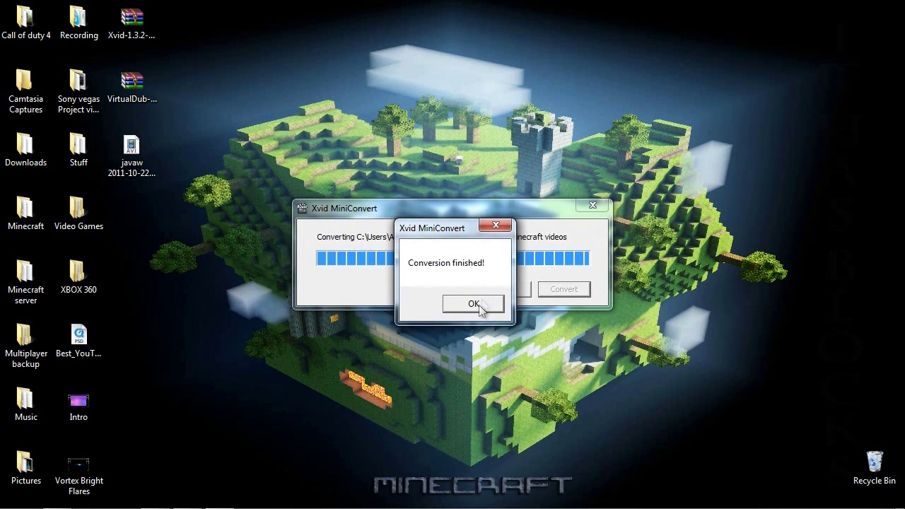
left_click(474, 304)
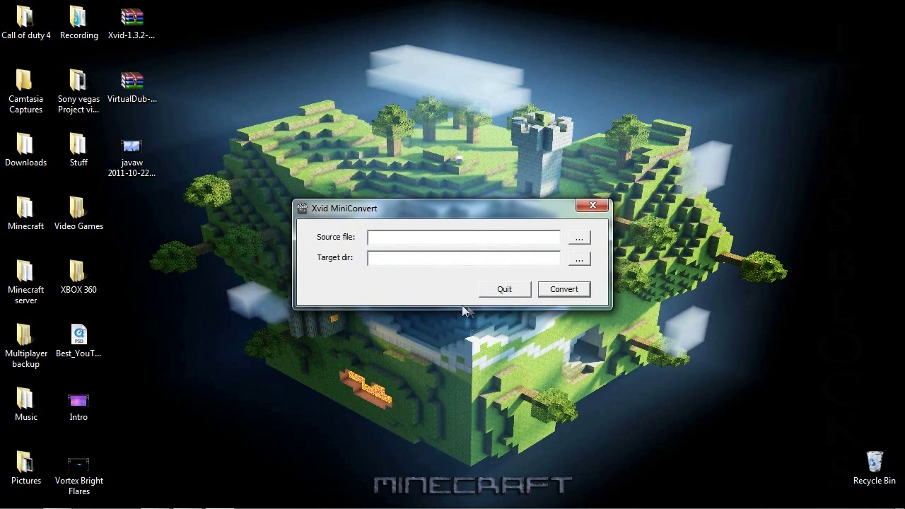
left_click(592, 206)
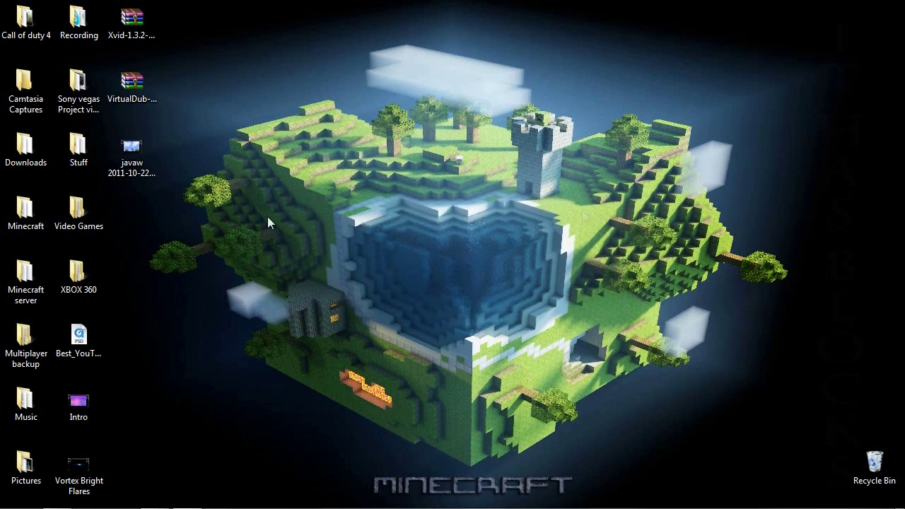
left_click(131, 152)
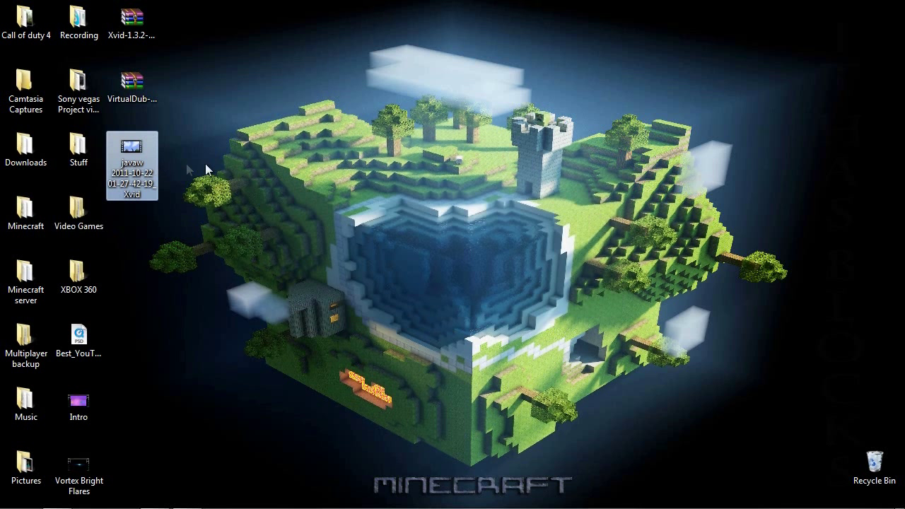
double_click(147, 157)
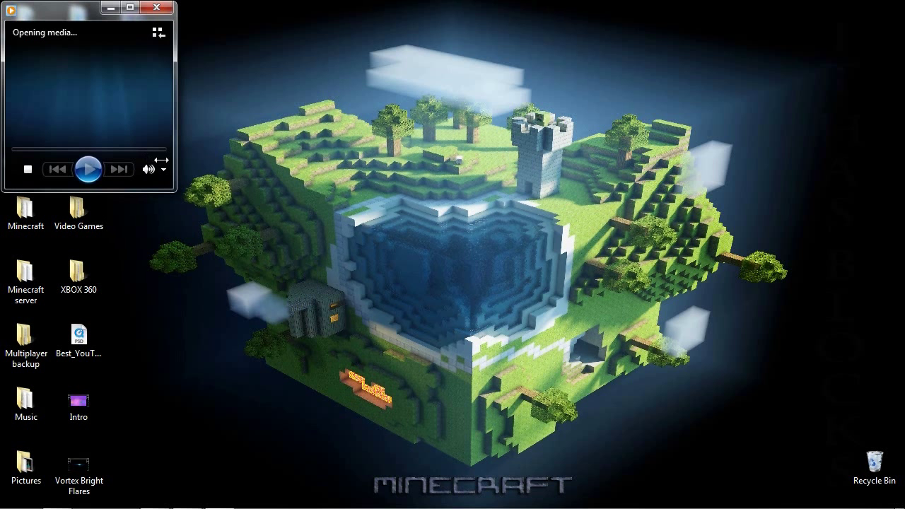
Step: Watch the converted Minecraft clip full screen, close Media Player, and launch VirtualDub
double_click(352, 186)
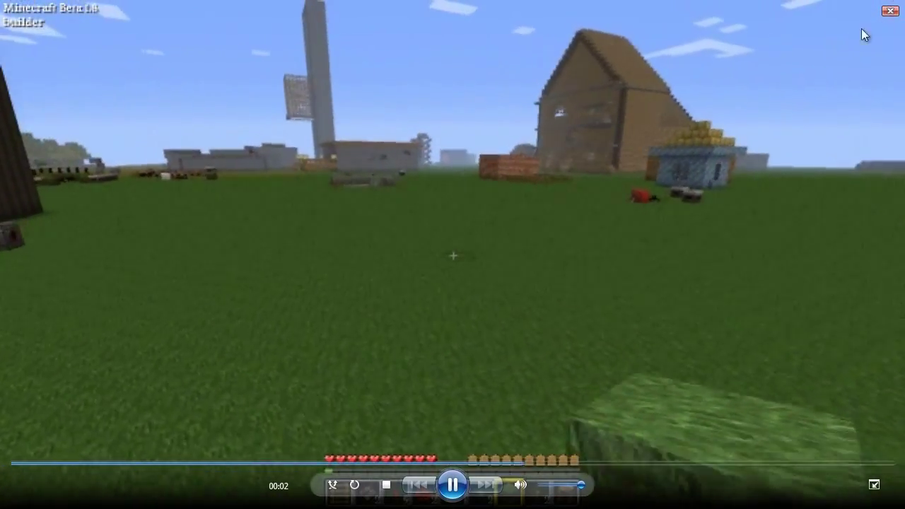
left_click(889, 11)
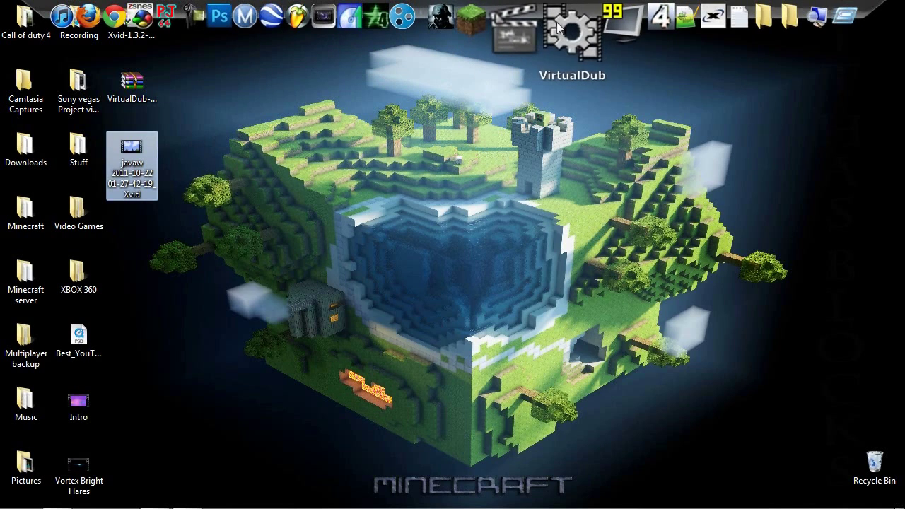
left_click(558, 29)
left_click(134, 90)
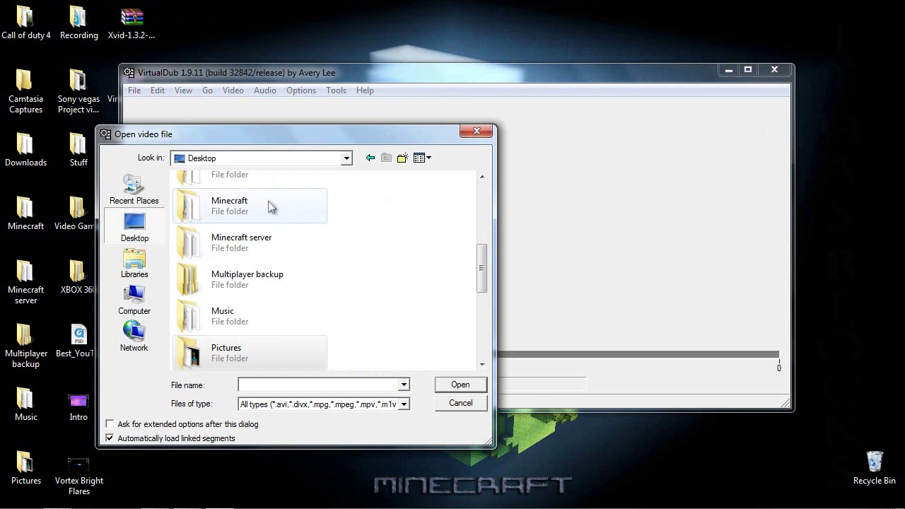
double_click(269, 204)
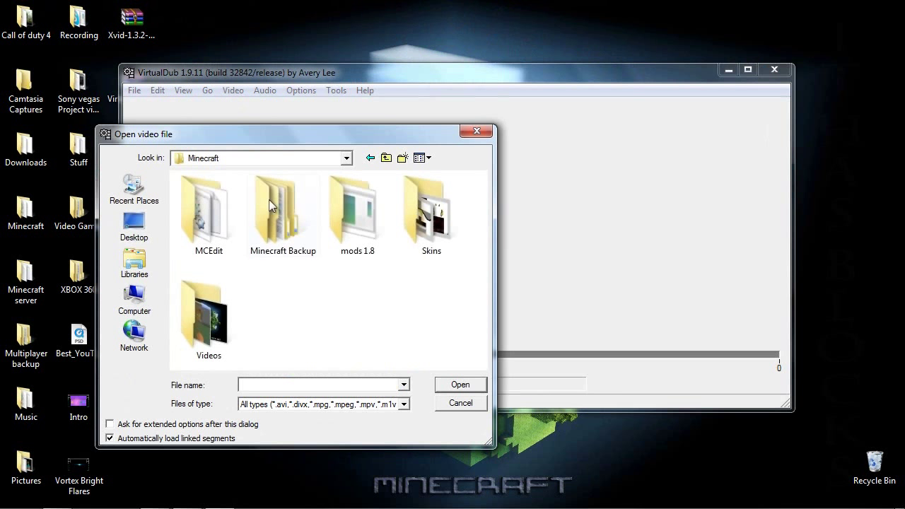
double_click(206, 332)
double_click(234, 242)
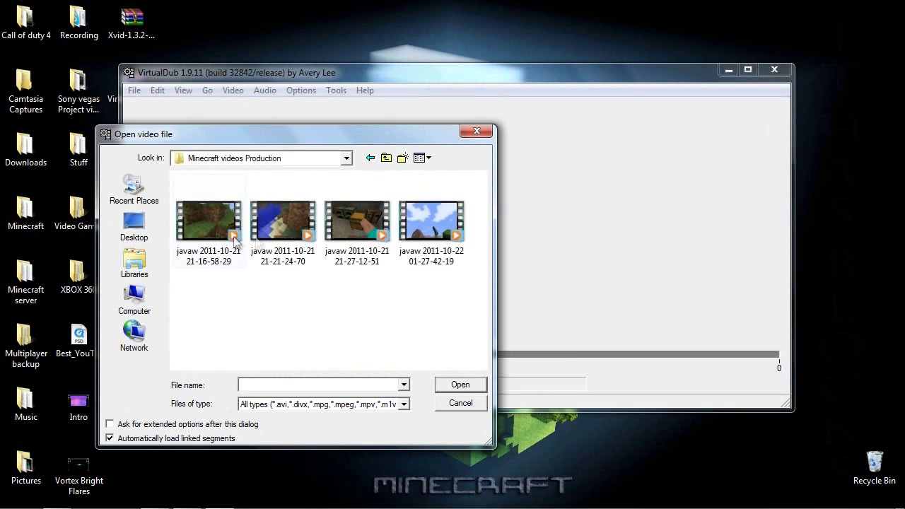
left_click(431, 233)
double_click(432, 230)
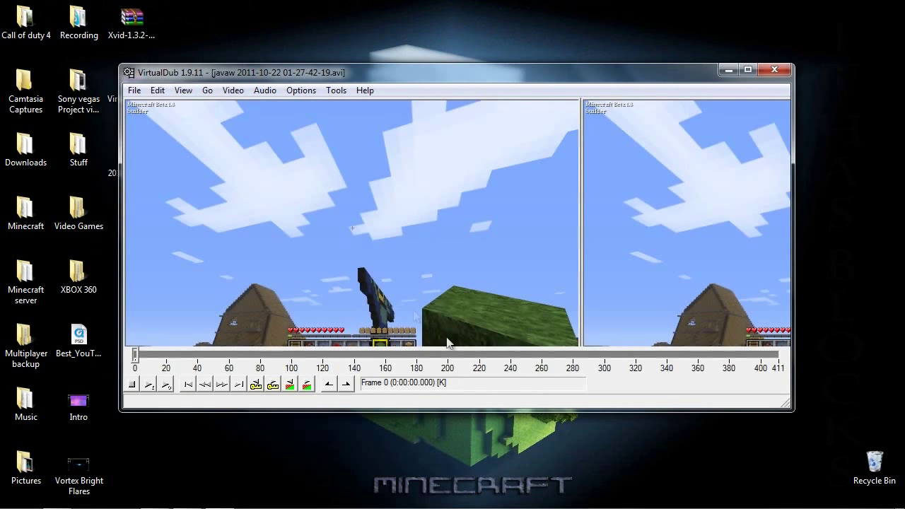
left_click(233, 91)
mouse_move(265, 91)
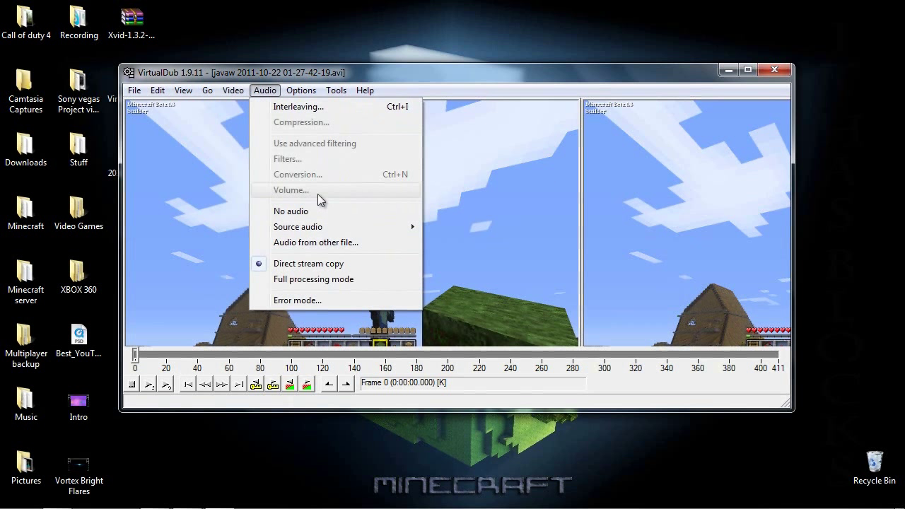
Step: In Video > Compression, select Xvid MPEG-4 Codec instead of Xfire Video Codec
left_click(265, 90)
left_click(234, 91)
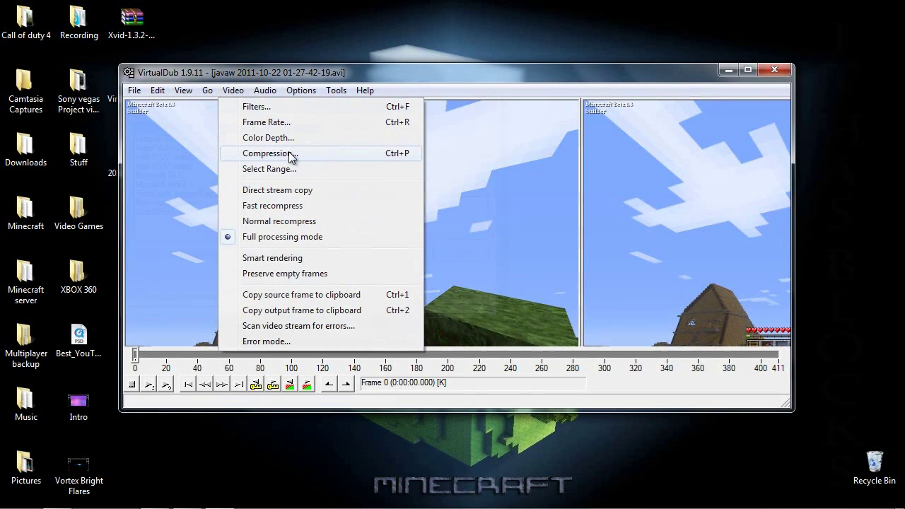
left_click(290, 157)
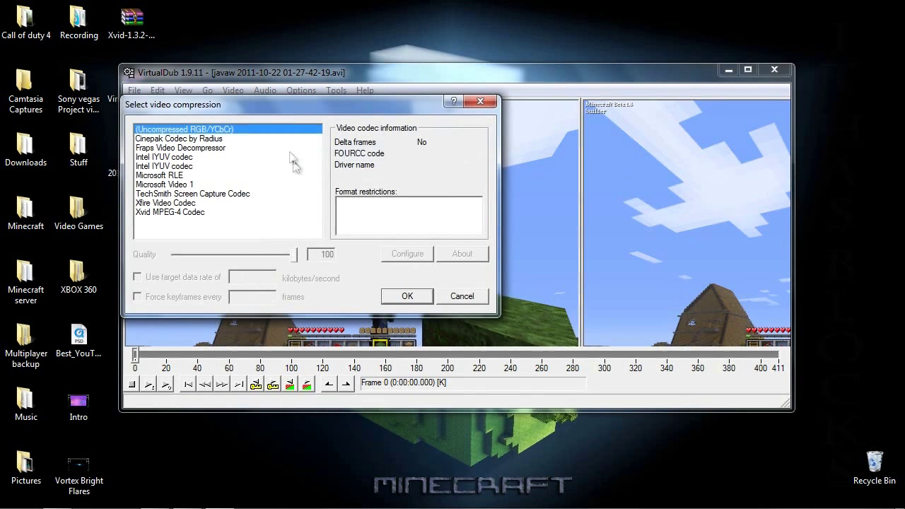
left_click(165, 204)
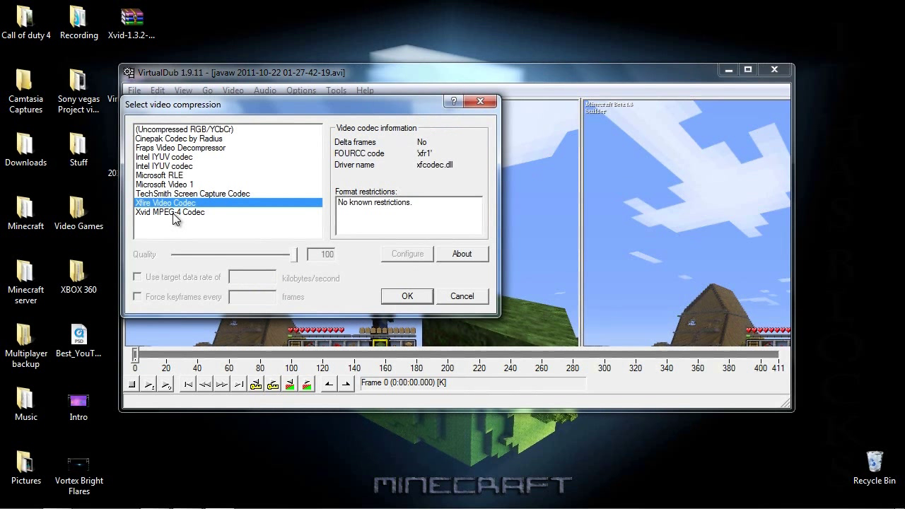
left_click(175, 214)
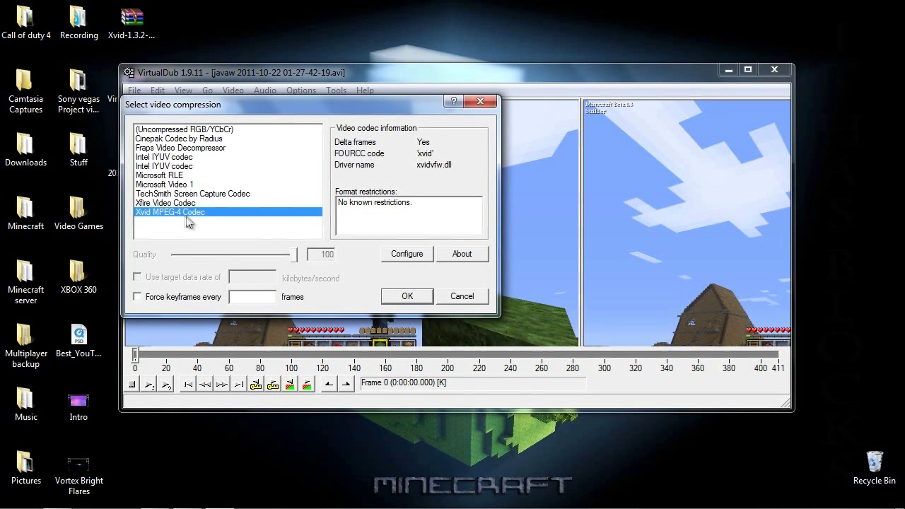
left_click(169, 205)
left_click(170, 213)
left_click(170, 203)
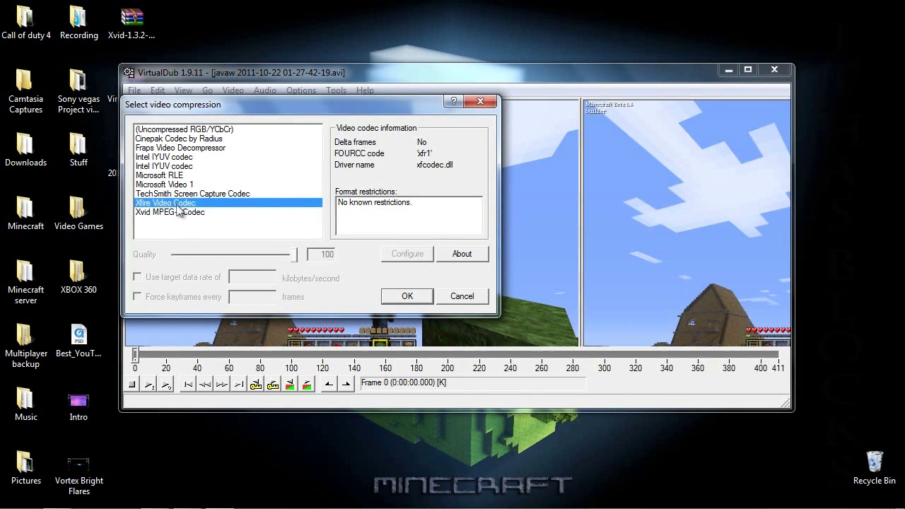
left_click(187, 214)
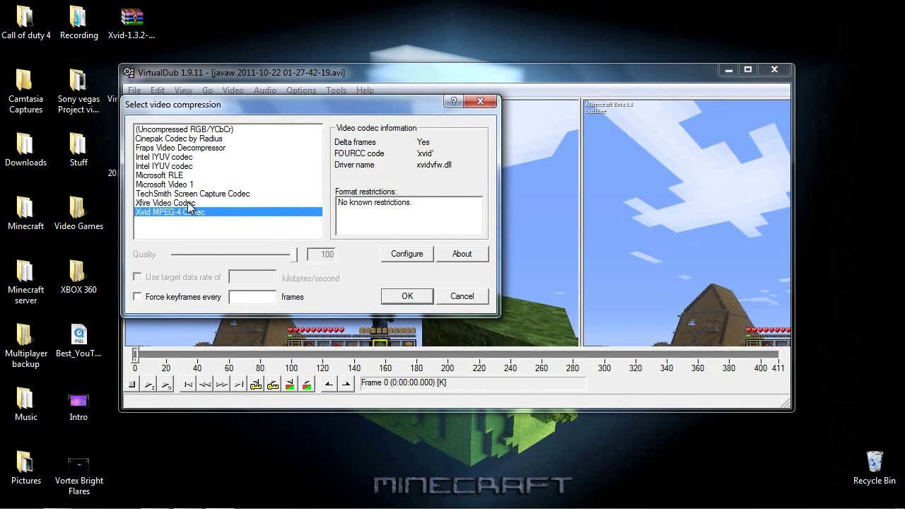
left_click(188, 205)
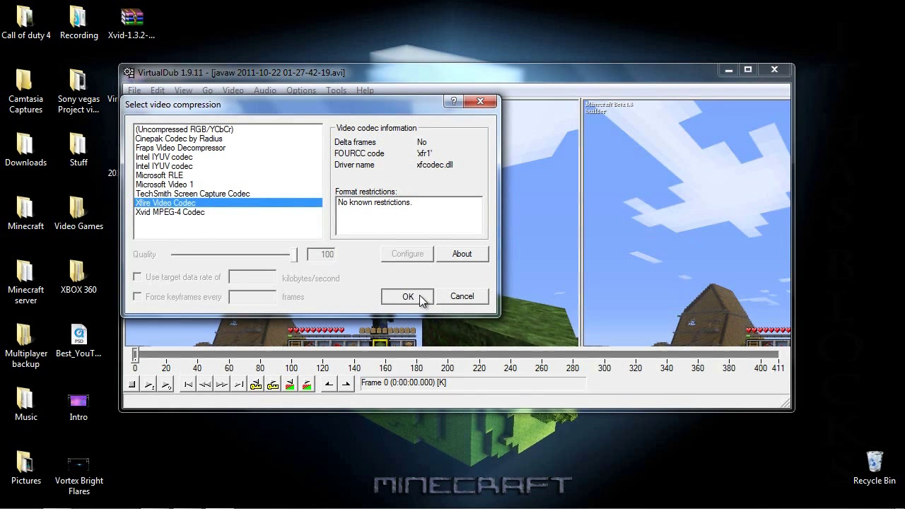
left_click(175, 211)
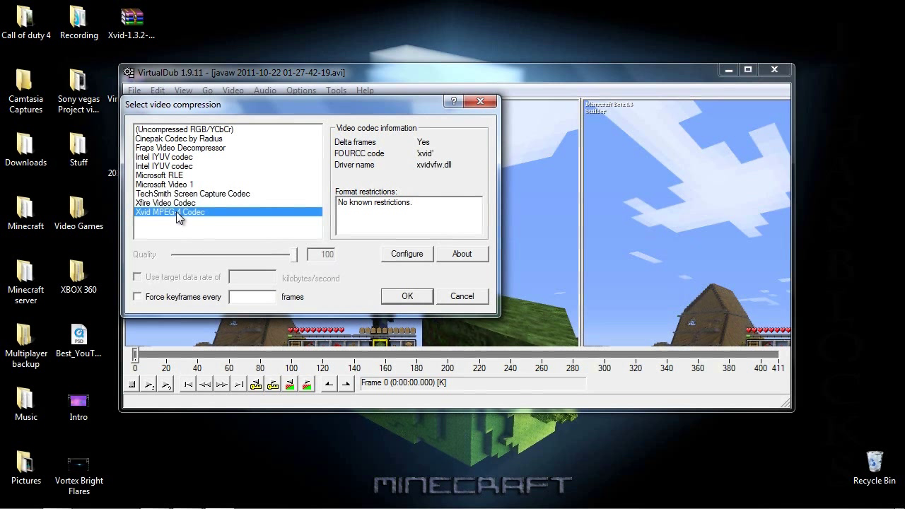
Step: Set the Xvid target quantizer to 1.00, double-check it, and accept Xvid as compressor
left_click(402, 255)
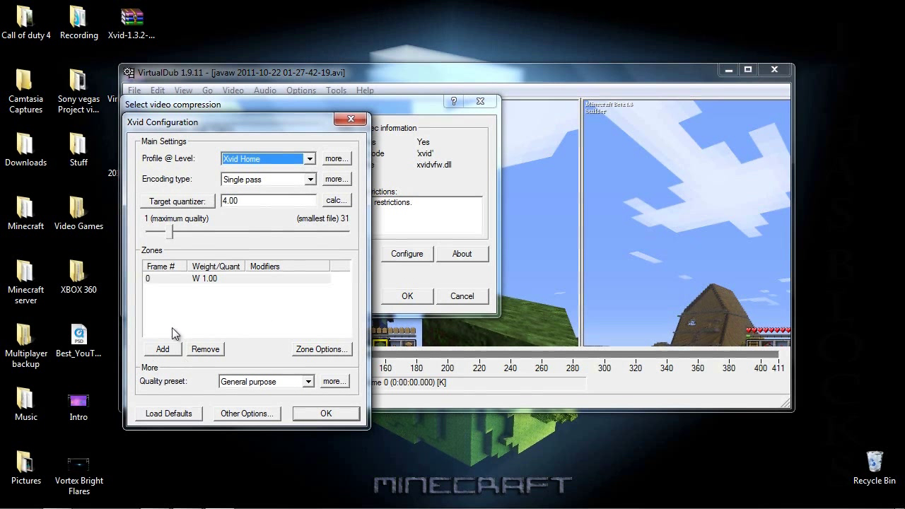
left_click_drag(173, 235, 122, 242)
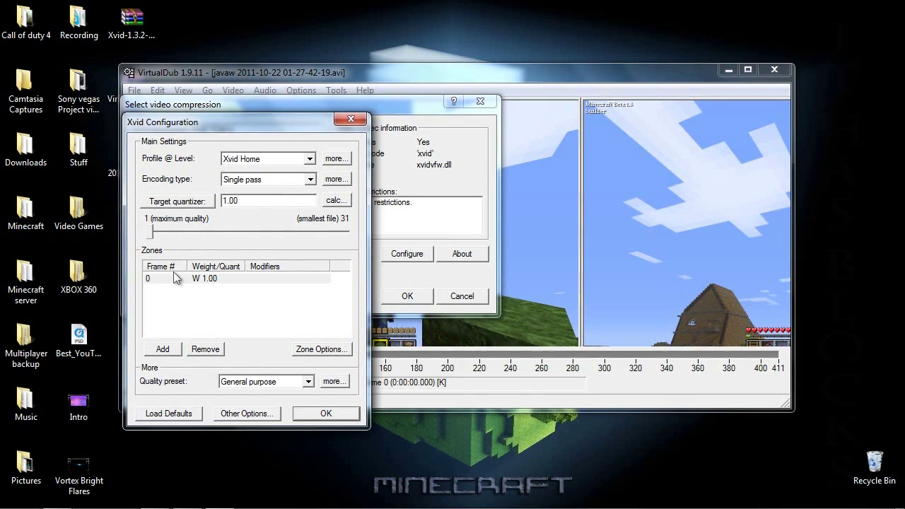
left_click(325, 414)
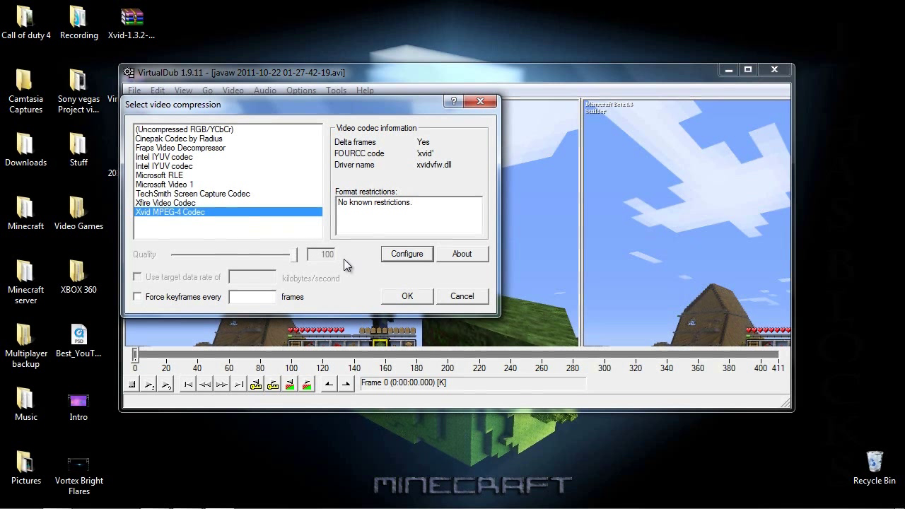
left_click(390, 259)
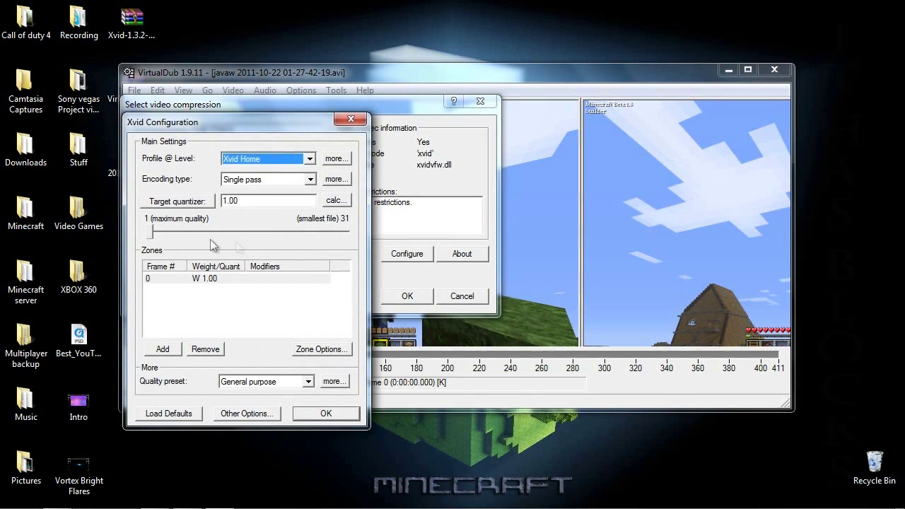
left_click(150, 233)
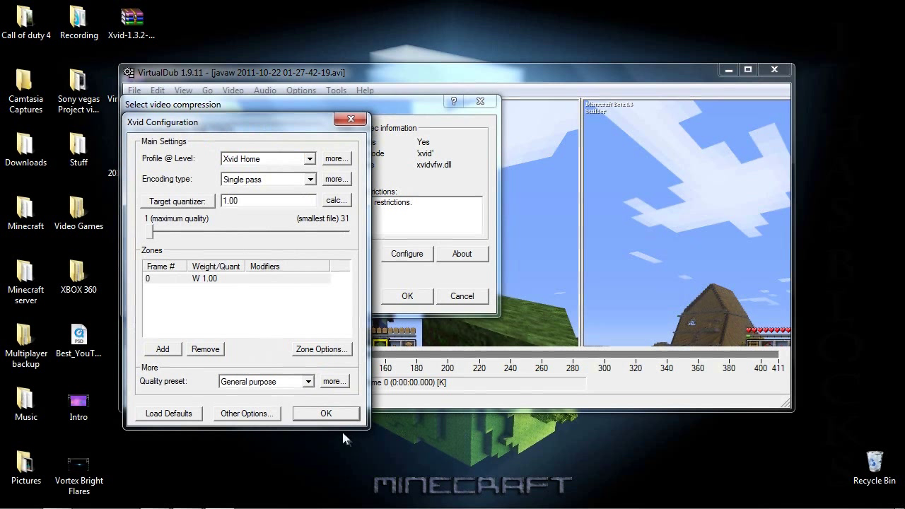
left_click(329, 413)
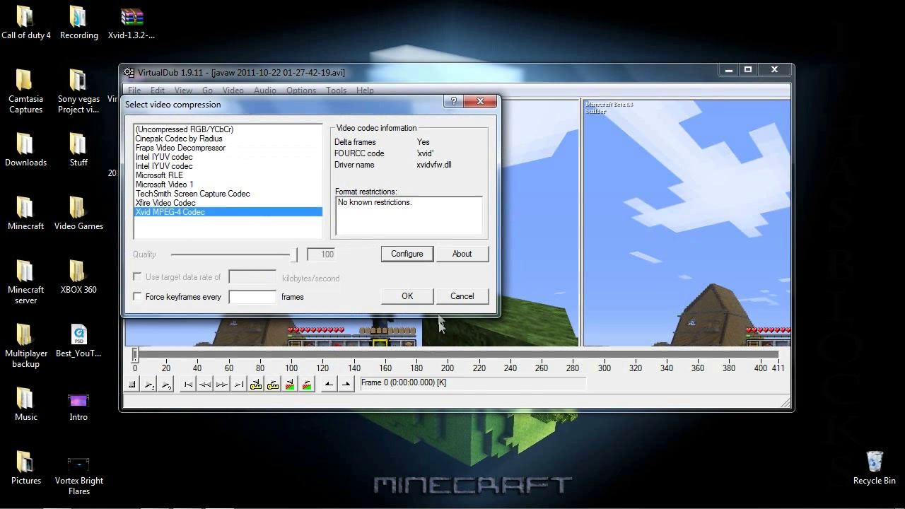
left_click(410, 296)
Step: Save the clip as an AVI named 'compressed' on the Desktop and let encoding finish
left_click(134, 91)
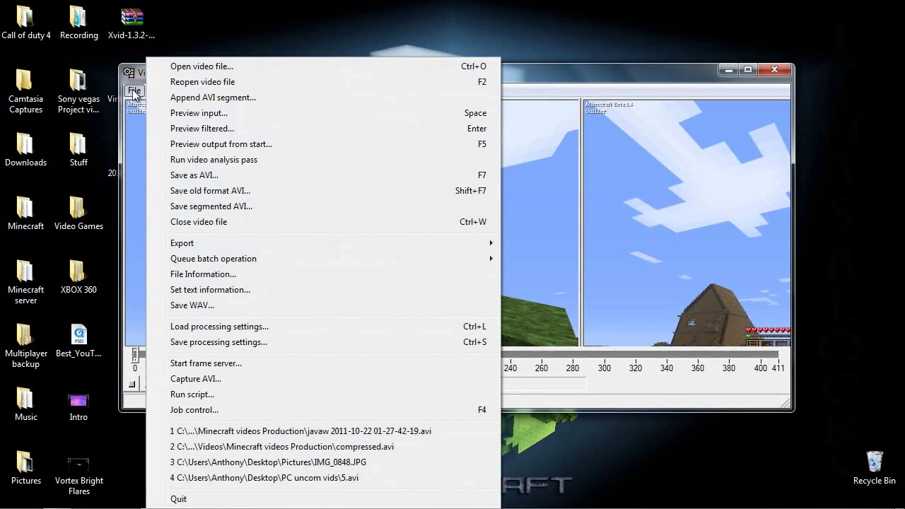
left_click(243, 176)
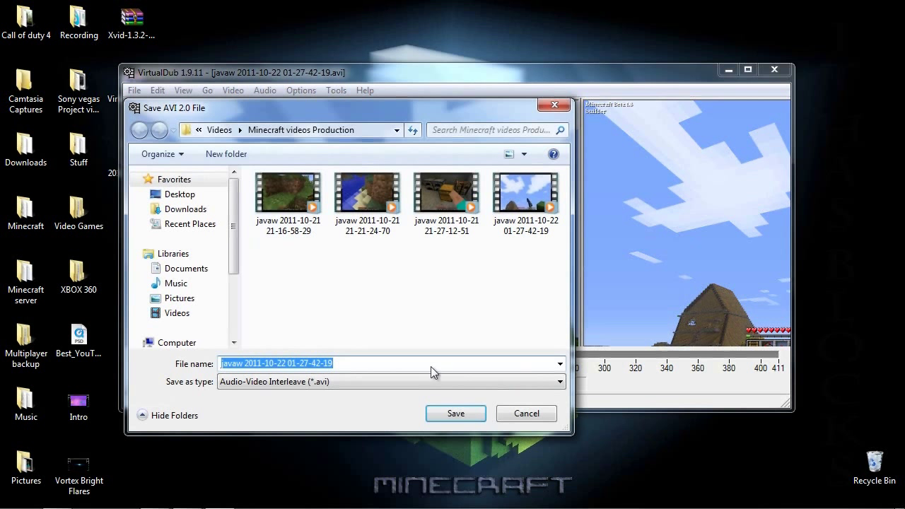
left_click(185, 194)
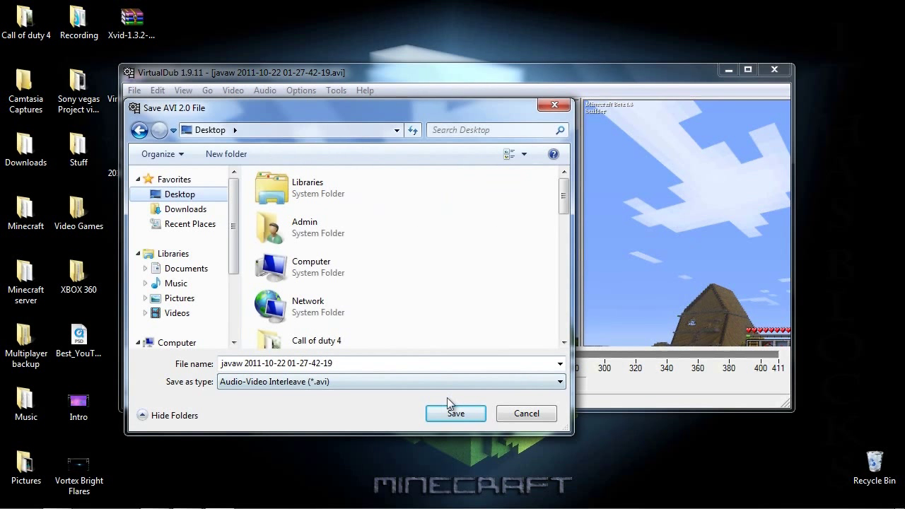
left_click(365, 364)
type("compres")
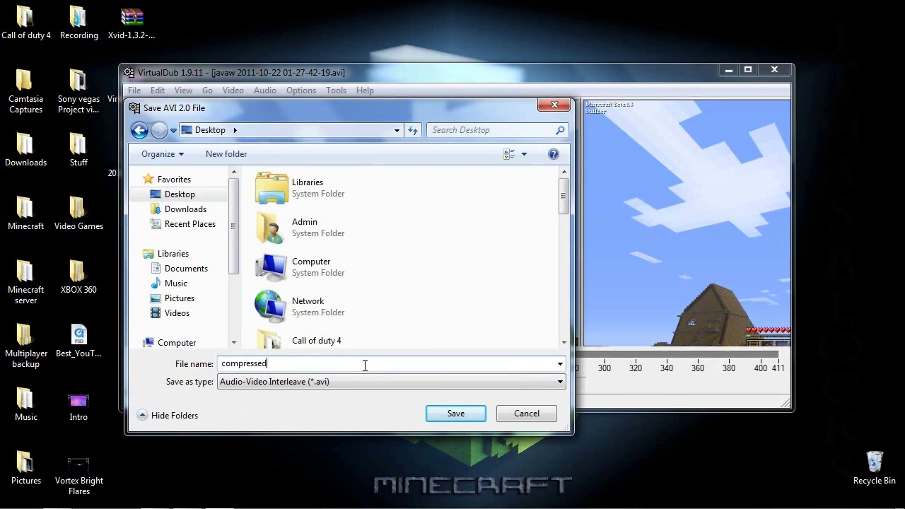
type("sed")
key("Return")
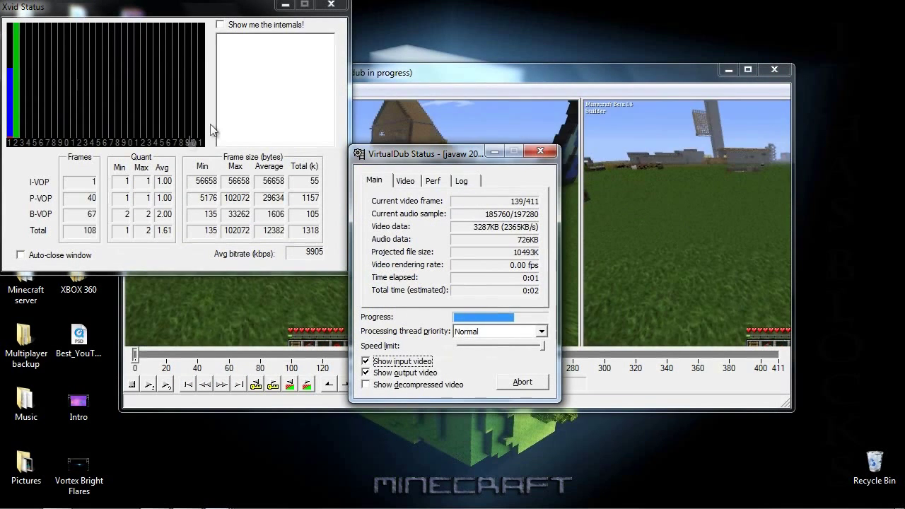
left_click(539, 334)
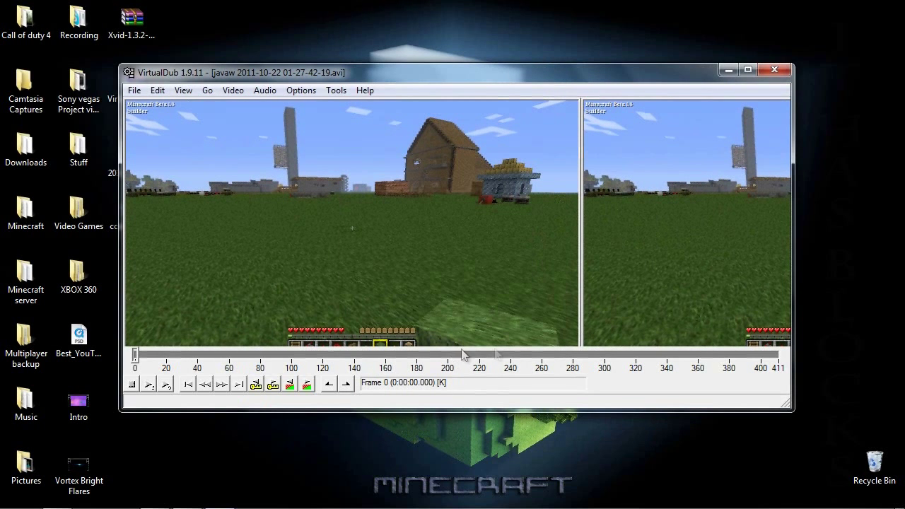
left_click(728, 70)
Step: Play the javaw Xvid video from the desktop in Media Player, then close it
left_click(154, 208)
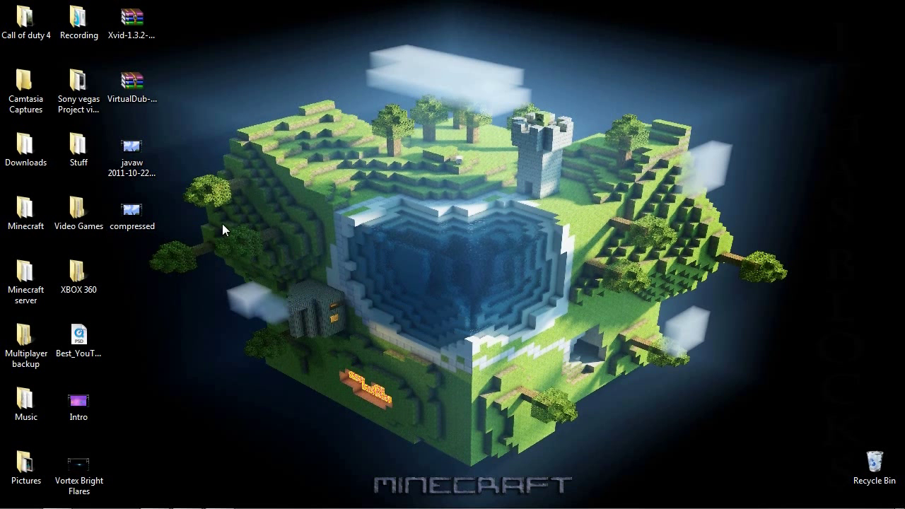
left_click(141, 164)
mouse_move(452, 7)
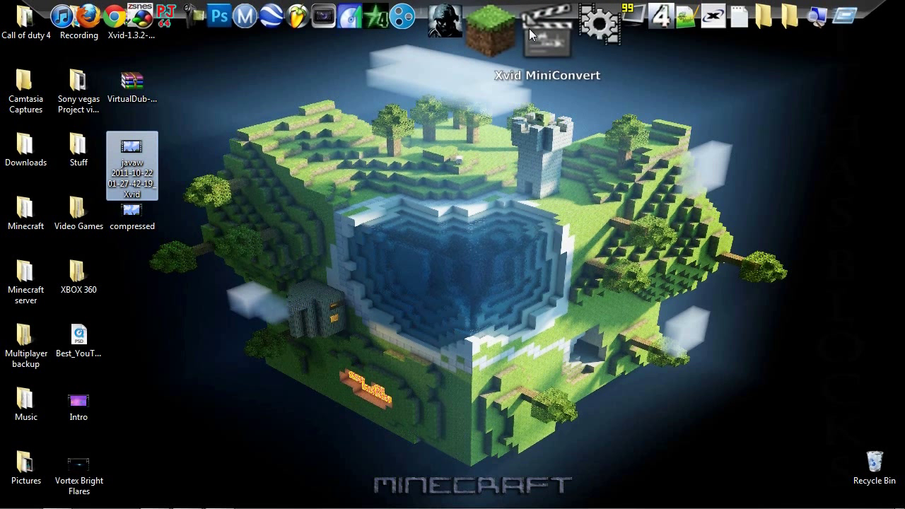
double_click(131, 166)
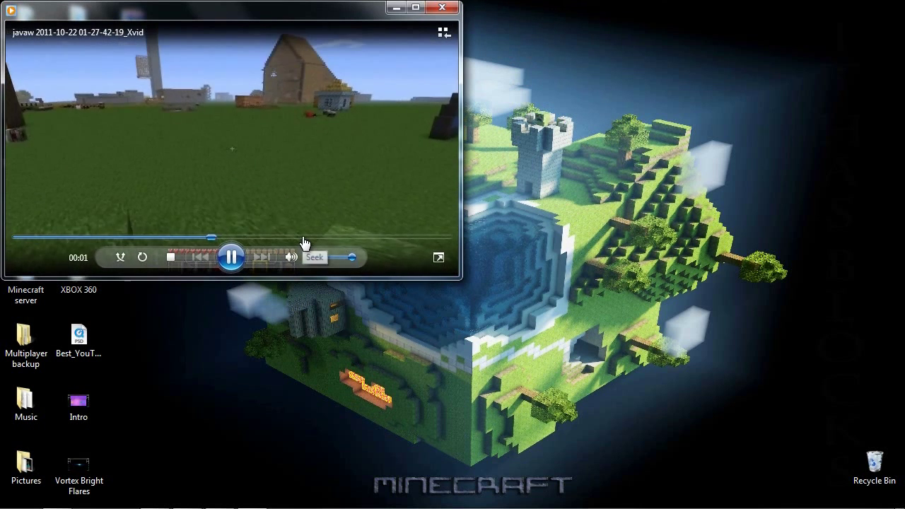
left_click(441, 8)
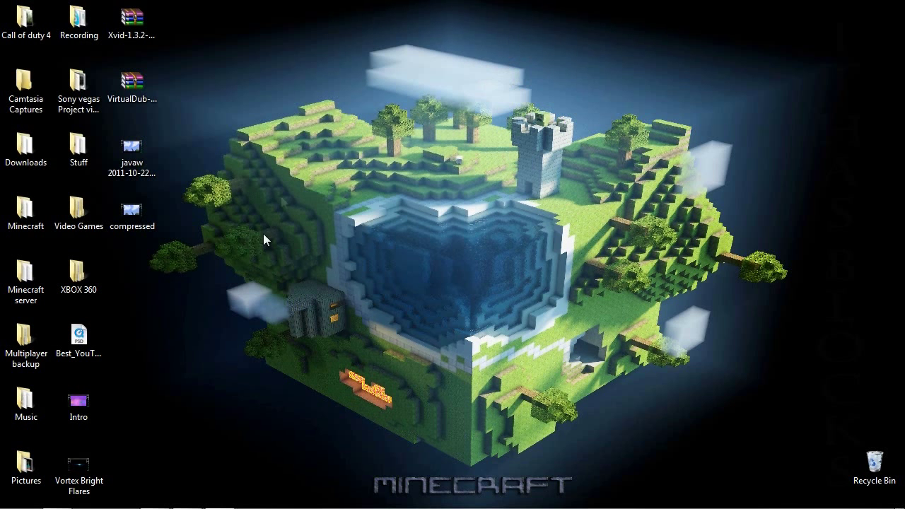
Step: Delete the 'compressed' video file from the desktop
left_click_drag(138, 215, 112, 138)
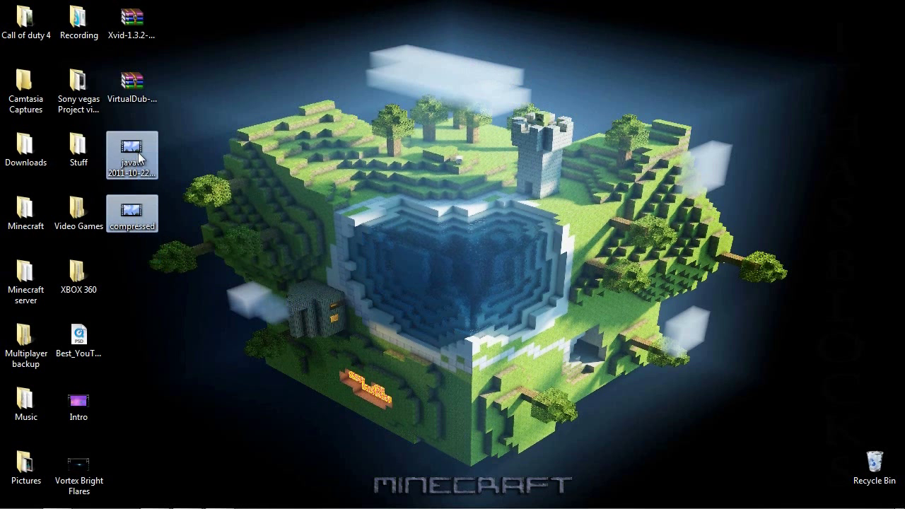
left_click_drag(136, 233, 184, 244)
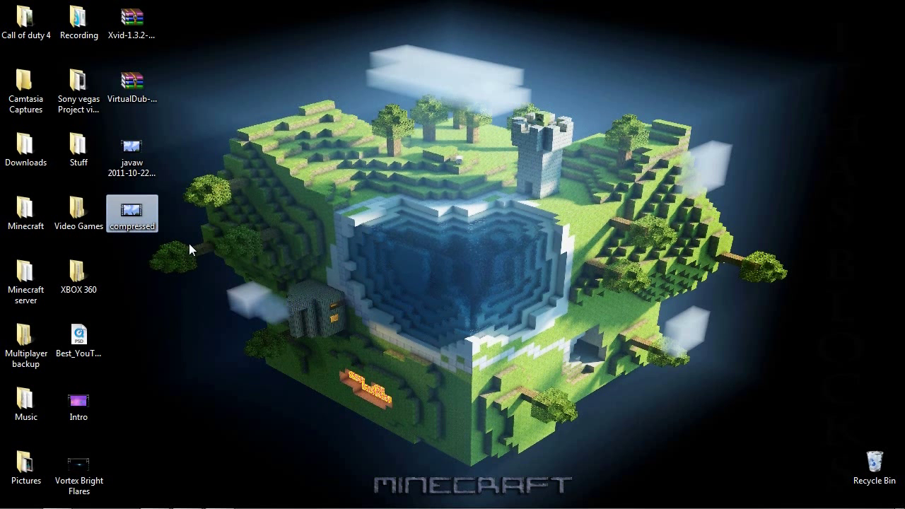
key("Delete")
key("Return")
left_click(128, 155)
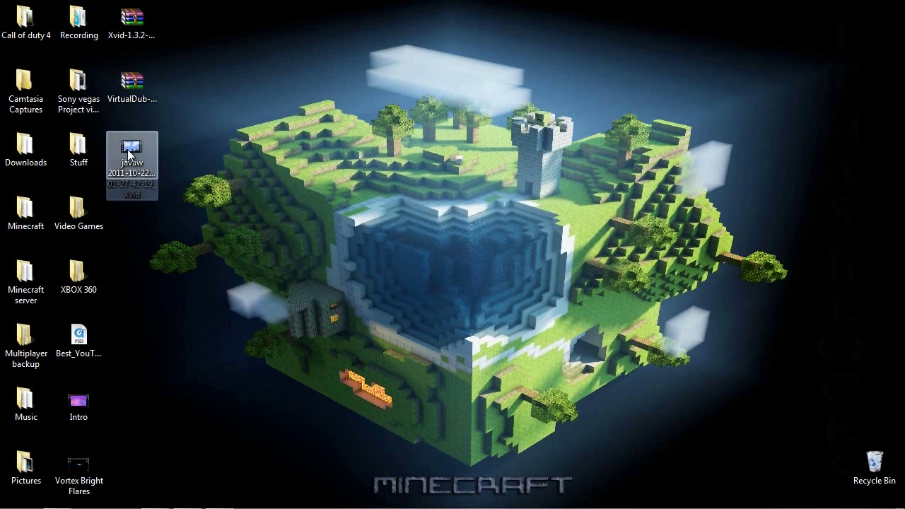
left_click(347, 448)
mouse_move(226, 507)
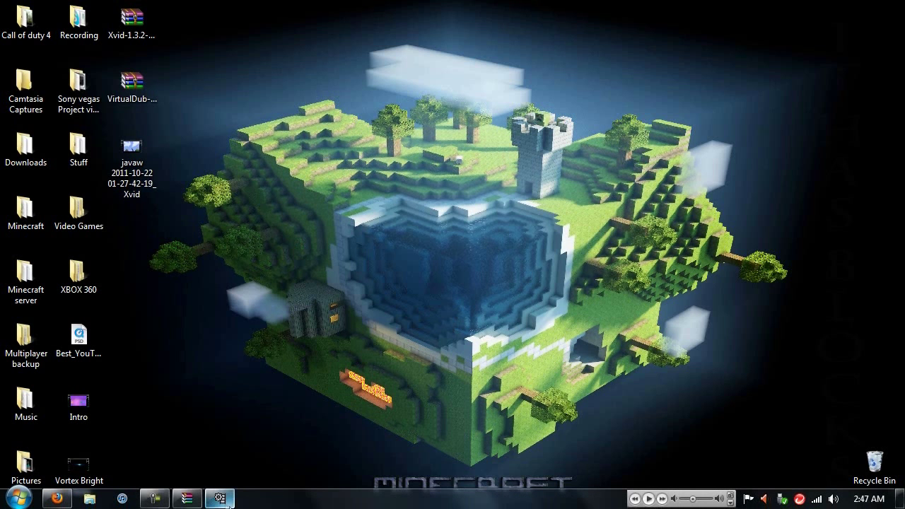
Step: Close the leftover WinRAR Xvid archive window and the VirtualDub window
left_click(187, 498)
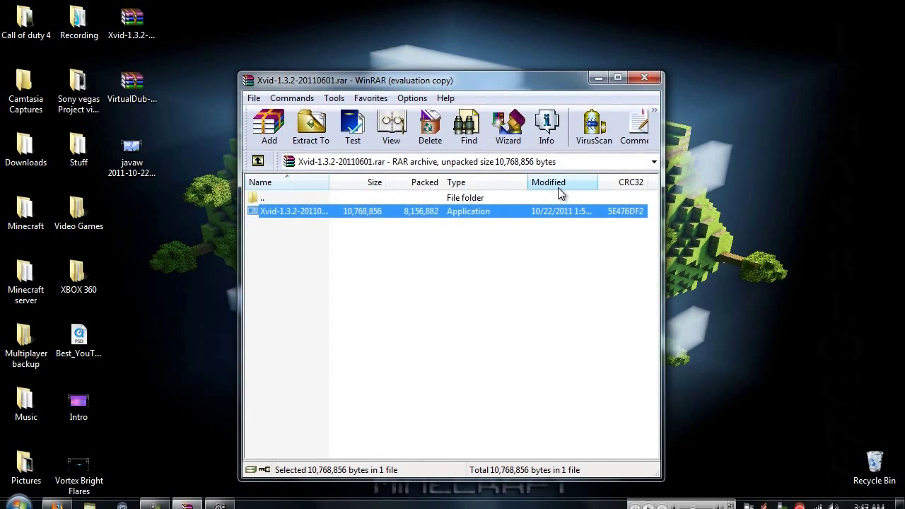
left_click(644, 78)
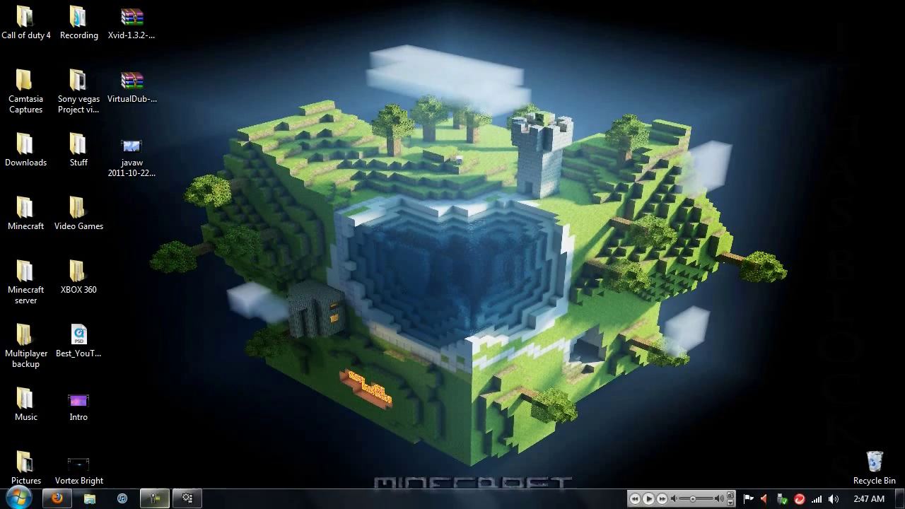
left_click(186, 498)
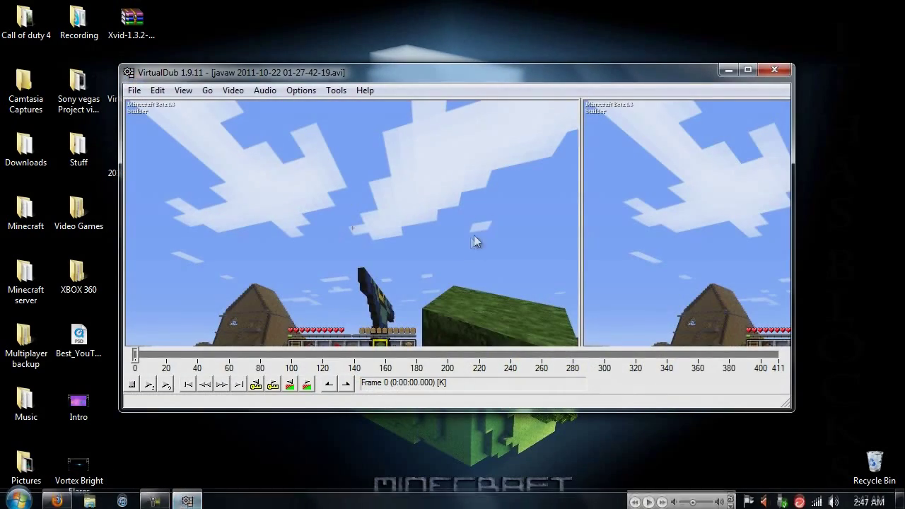
left_click(786, 73)
mouse_move(158, 500)
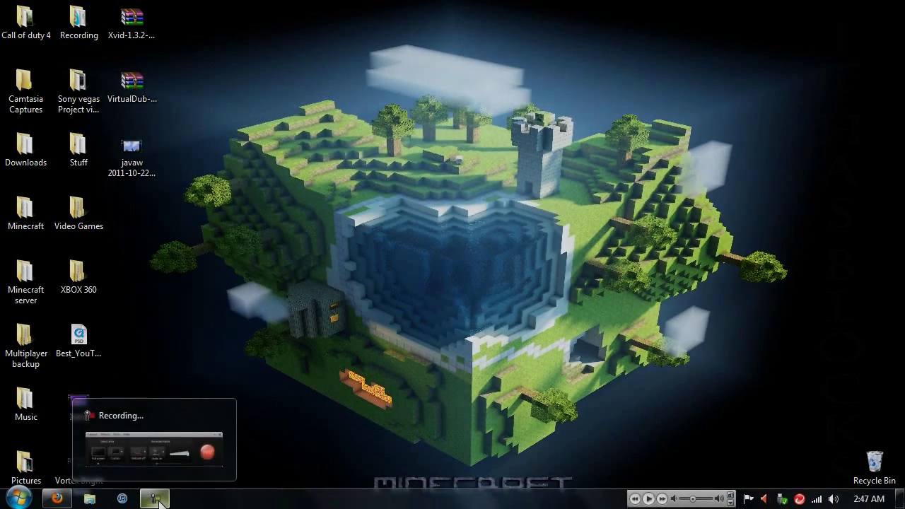